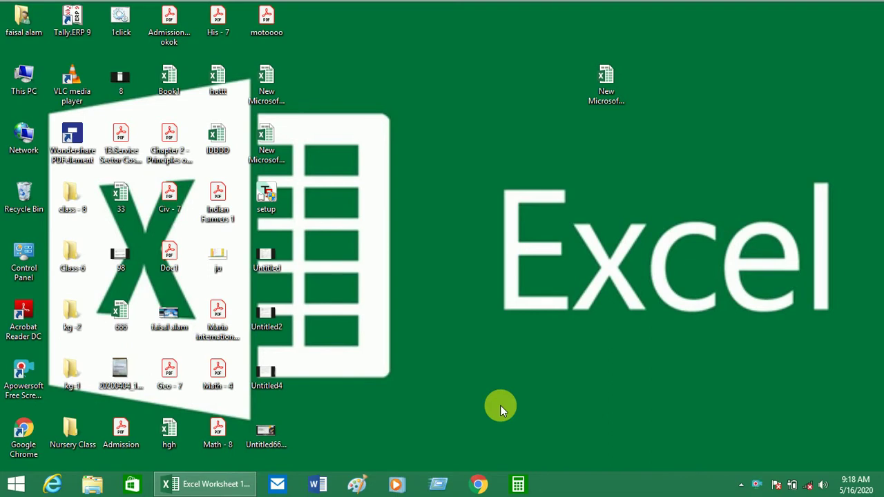
Bring up the Excel workbook and open its Basic features sheet with the items table.
left_click(228, 483)
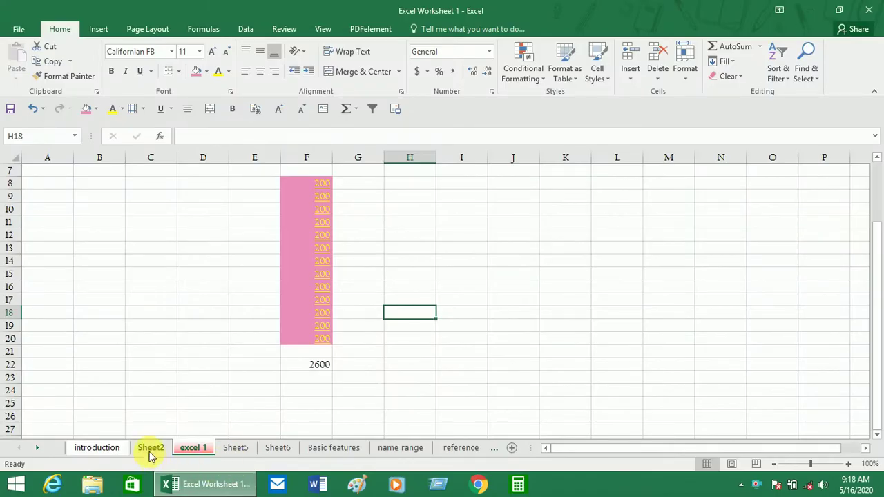
left_click(77, 448)
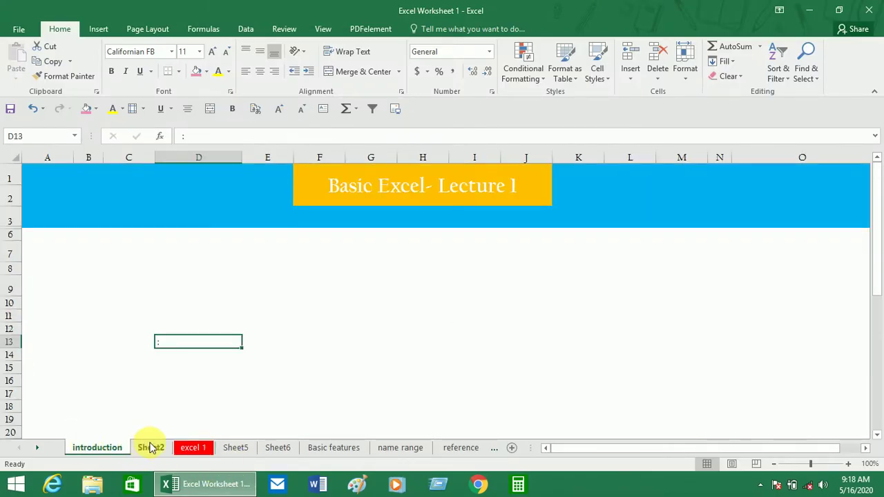
left_click(334, 448)
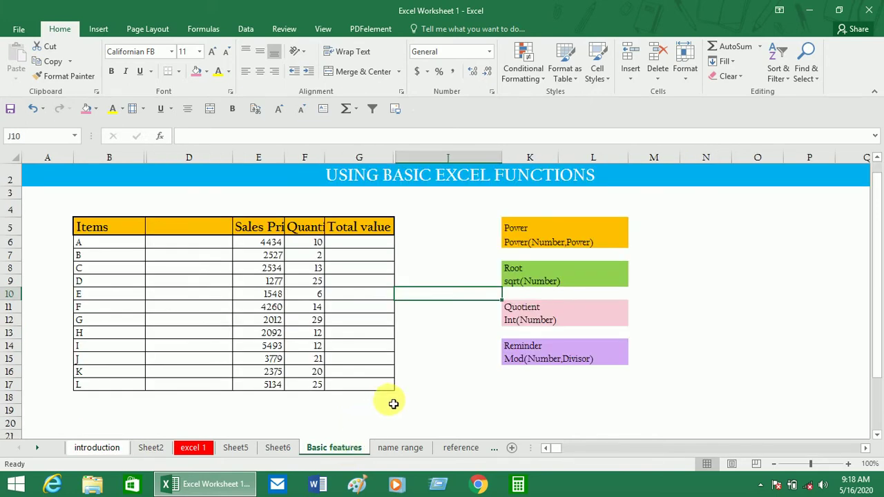
left_click(467, 388)
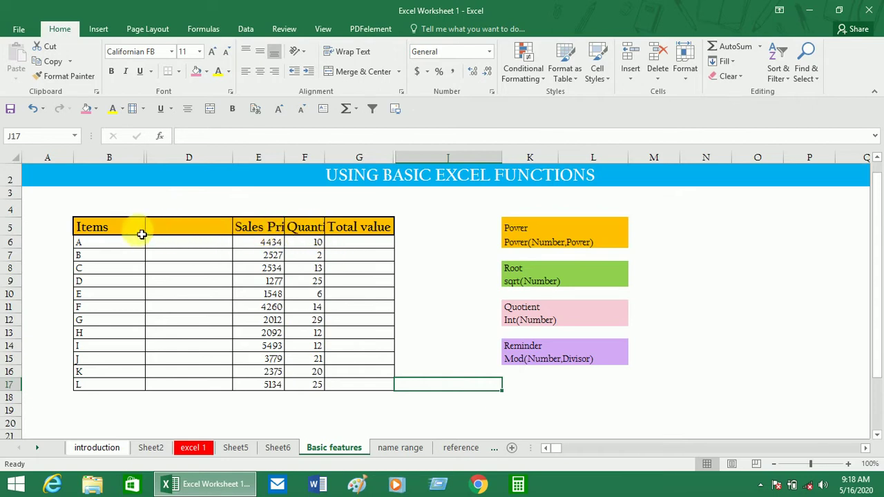
Hide empty column D and widen columns E and F to show Sales Price(INR) and Quantity.
left_click_drag(234, 159, 145, 176)
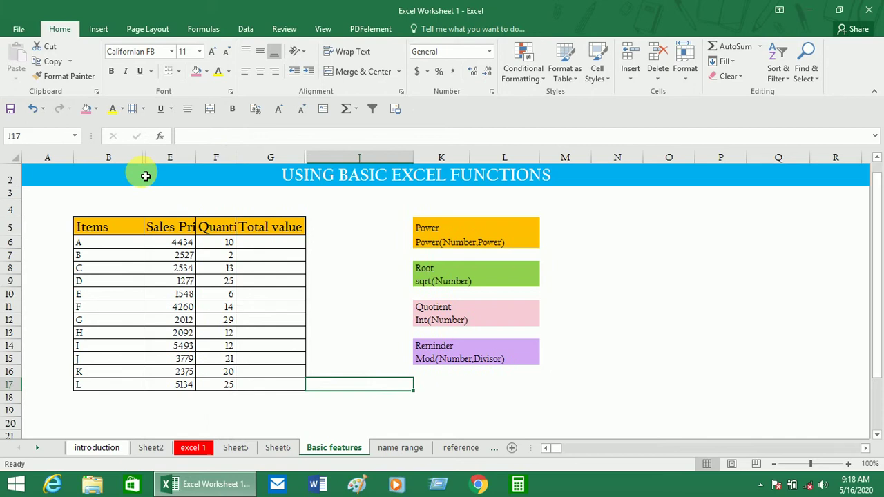
left_click(294, 293)
left_click_drag(237, 169, 256, 170)
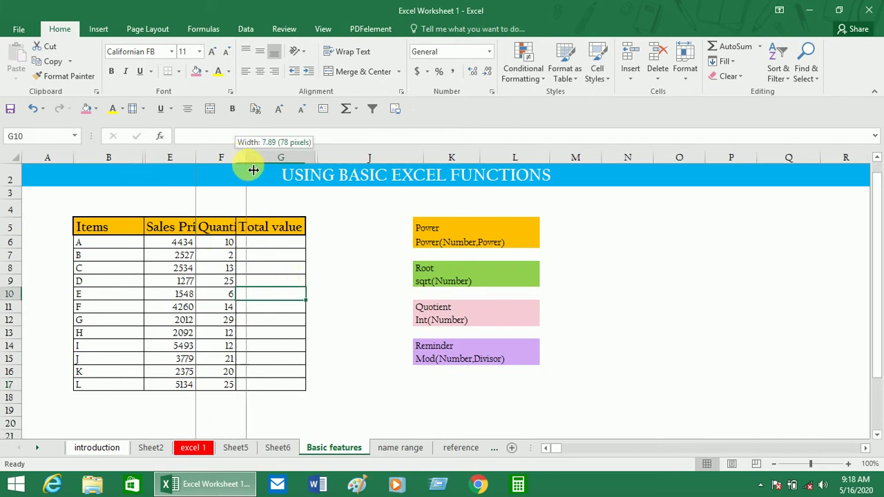
left_click_drag(199, 159, 221, 169)
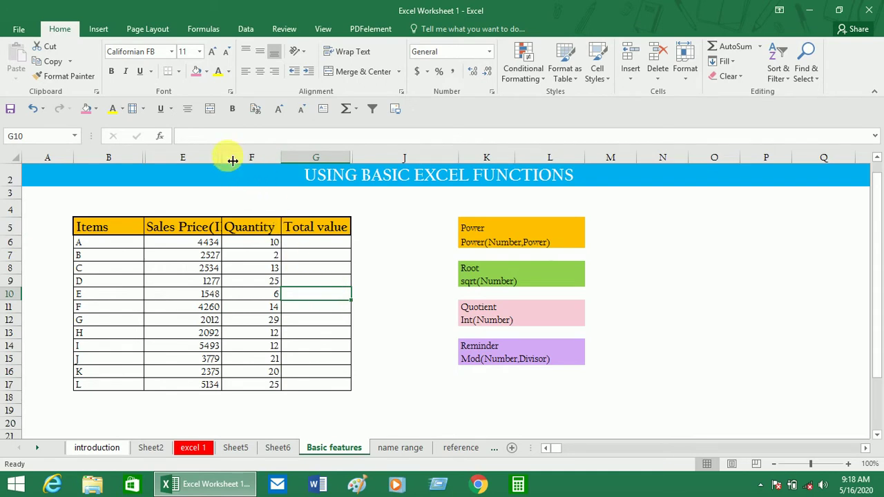
left_click_drag(221, 159, 258, 170)
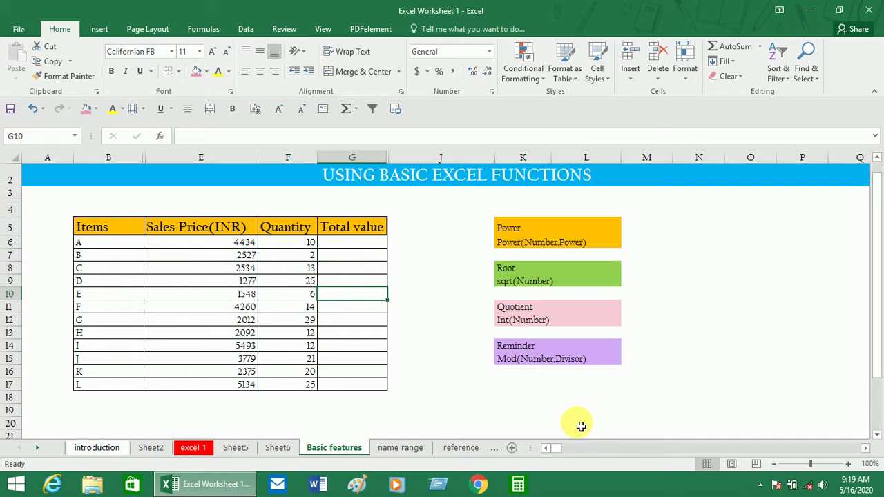
left_click(696, 247)
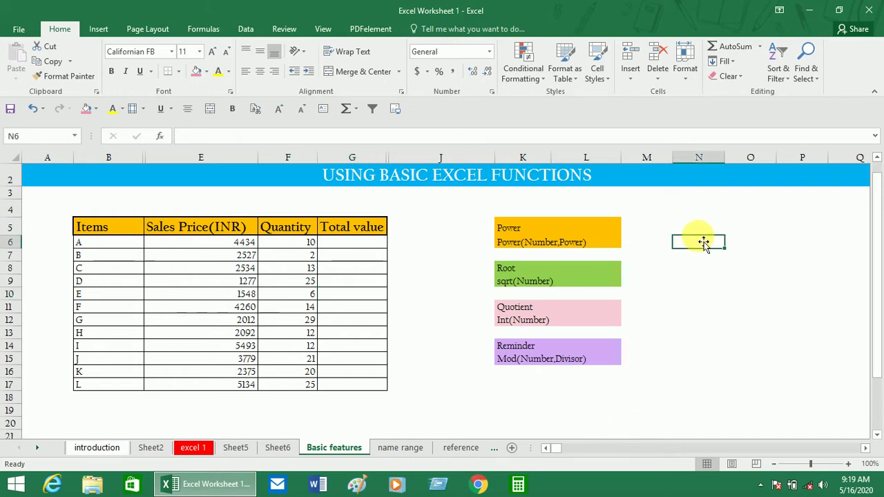
left_click(699, 228)
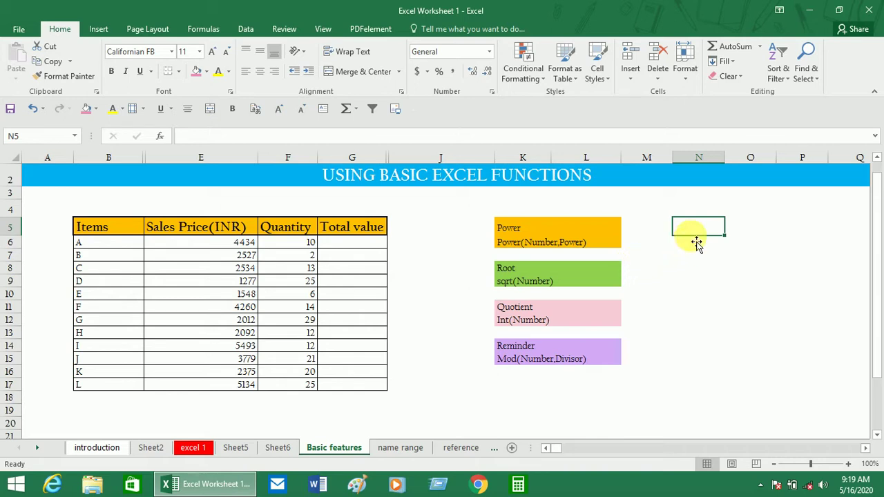
left_click(685, 280)
left_click(682, 228)
Start a =power( entry in N5, then discard the unfinished formula.
type("=")
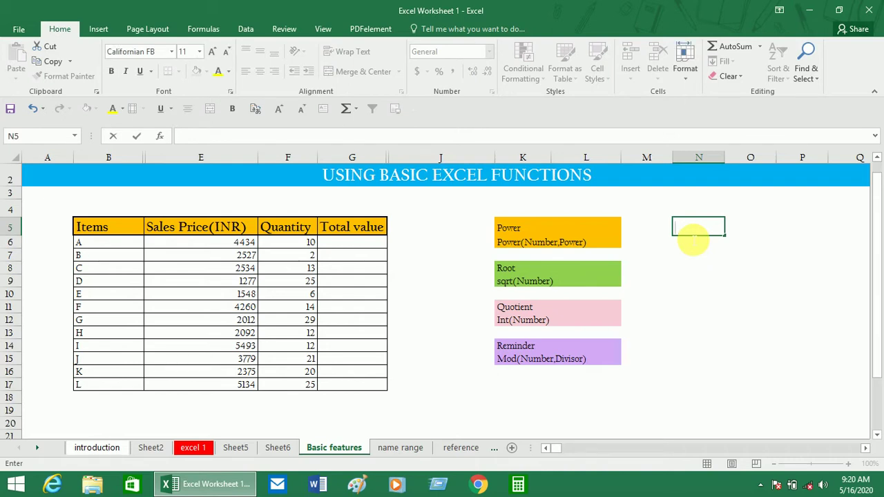
type("power")
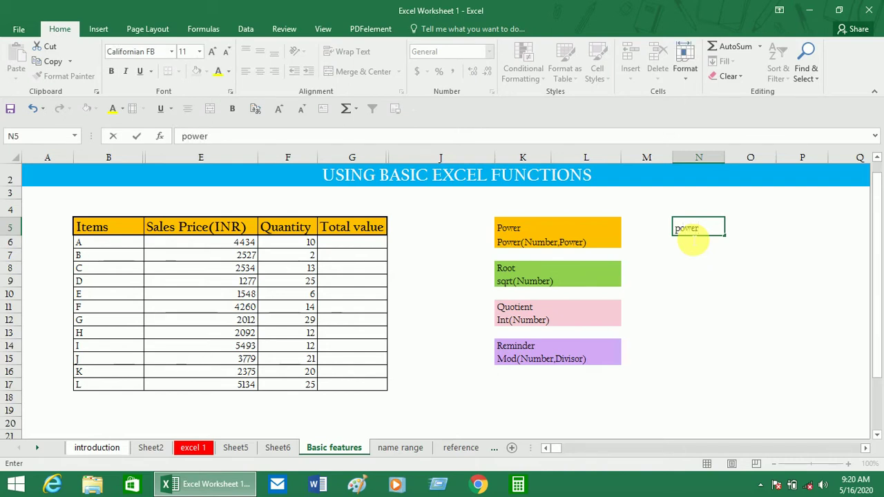
type("(")
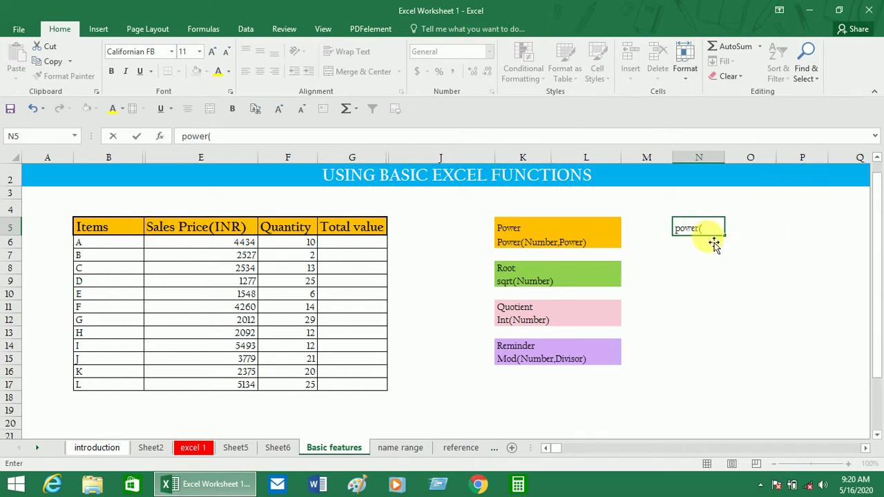
key("BackSpace")
key("BackSpace")
key("BackSpace")
key("BackSpace")
key("BackSpace")
key("BackSpace")
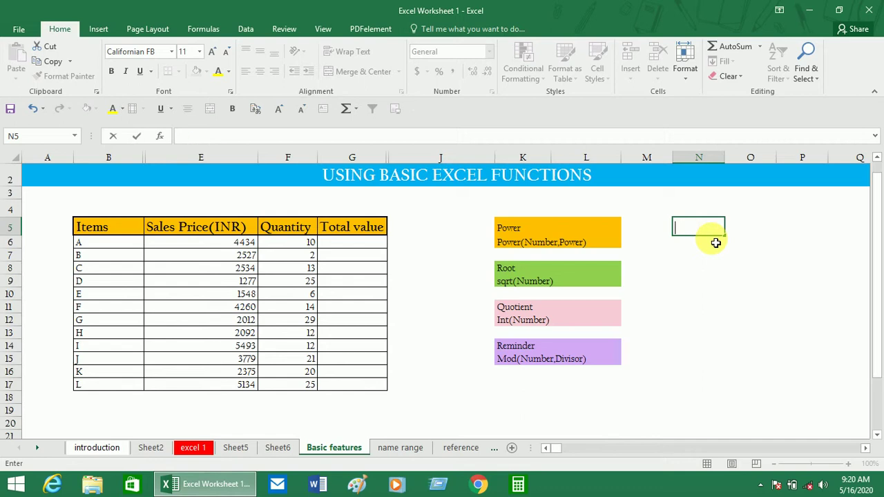
key("Return")
Enter the sample values 2 in M5 and 5 in N5, ending on P5.
key("Left")
key("Up")
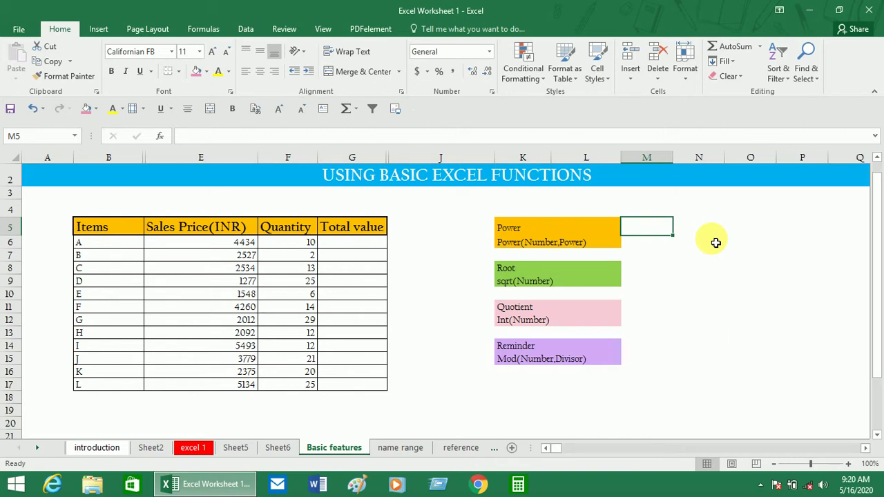
type("2")
key("Right")
key("Right")
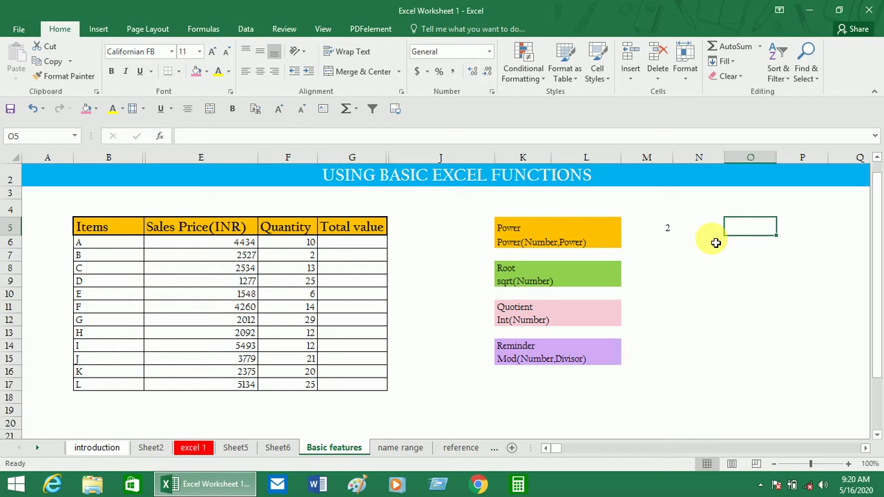
key("Left")
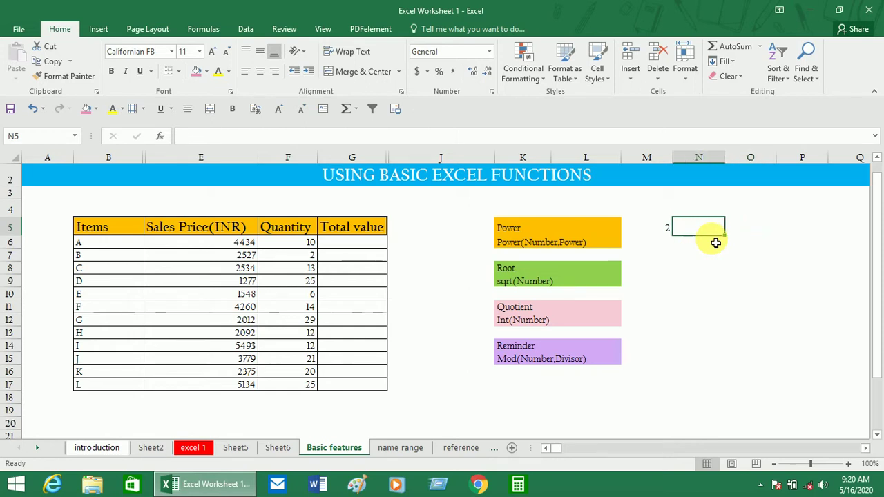
type("5")
key("Right")
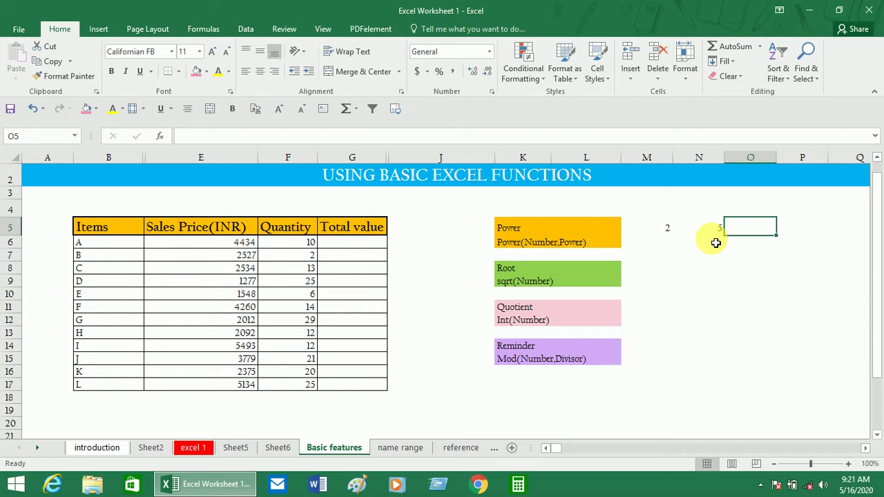
key("Right")
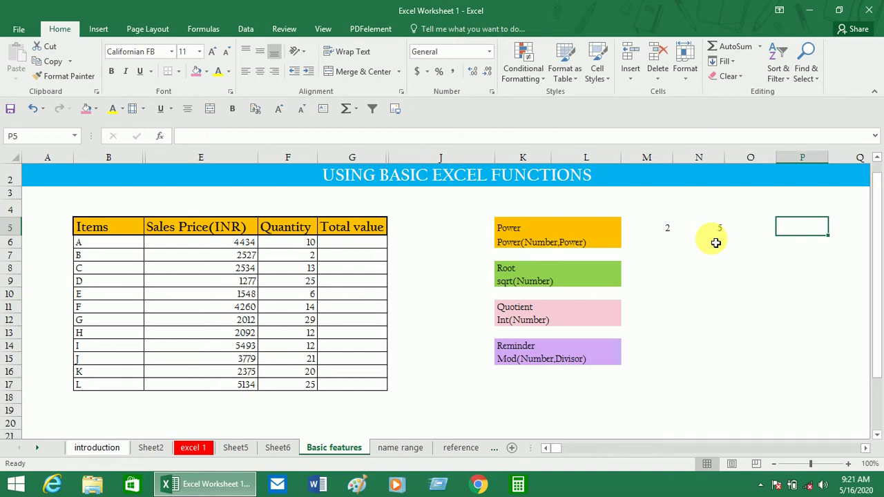
Enter power(2,5) into P5 beside the Power box.
type("po")
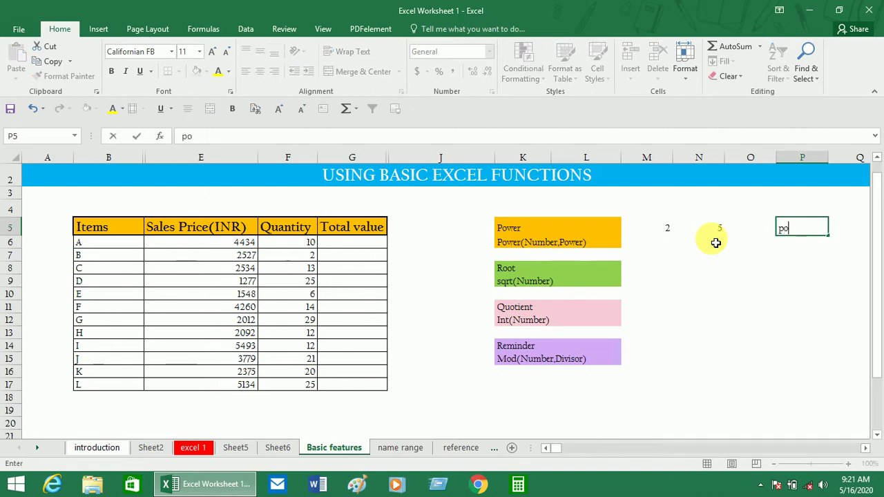
type("wer(")
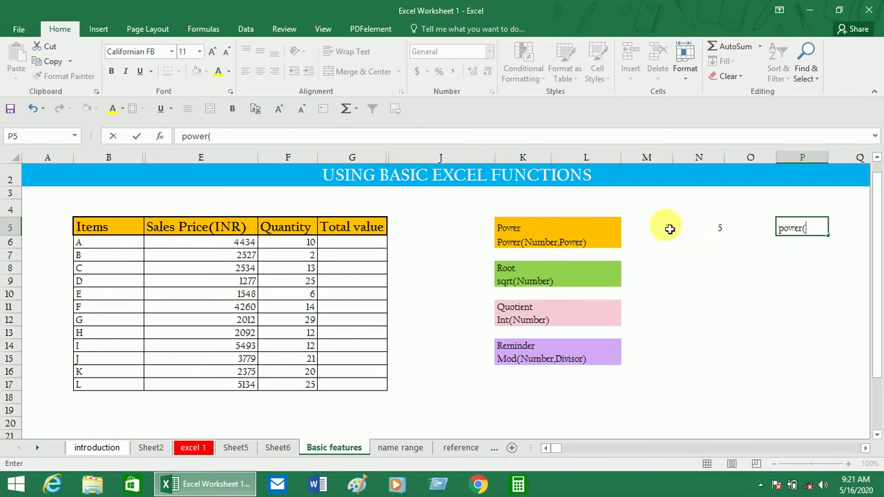
left_click(669, 232)
left_click(687, 230)
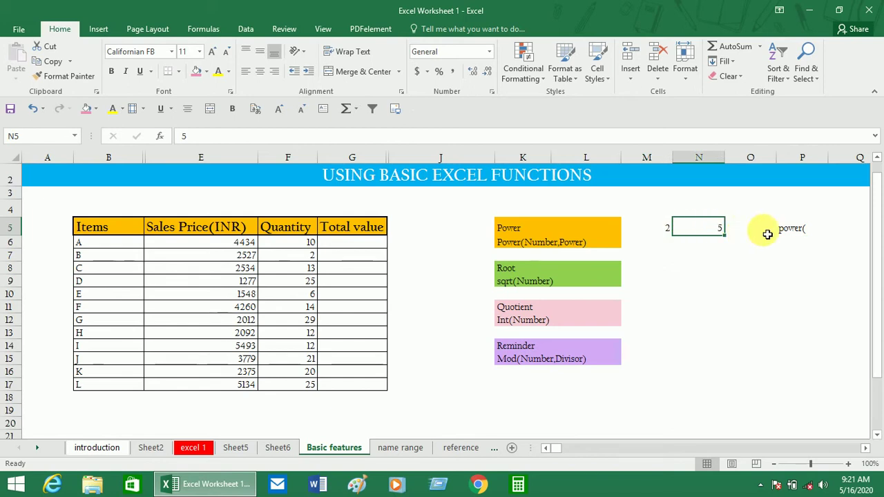
left_click(819, 234)
left_click(473, 136)
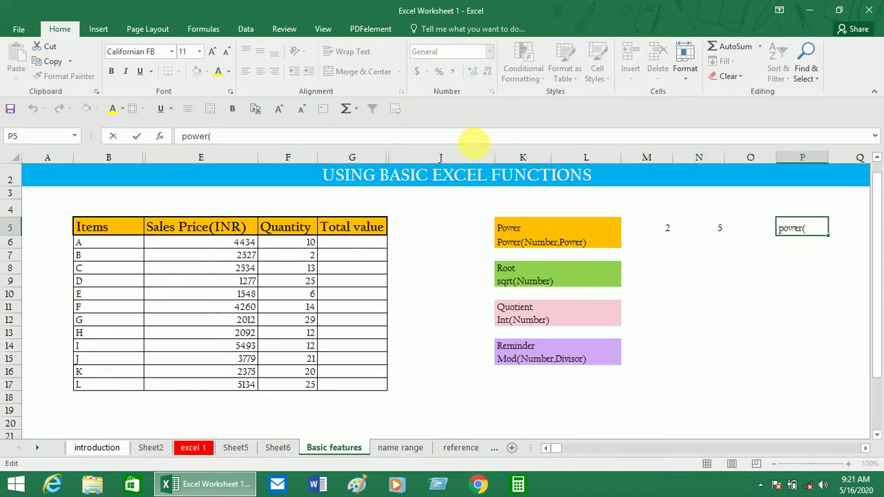
type("2,")
type("5)")
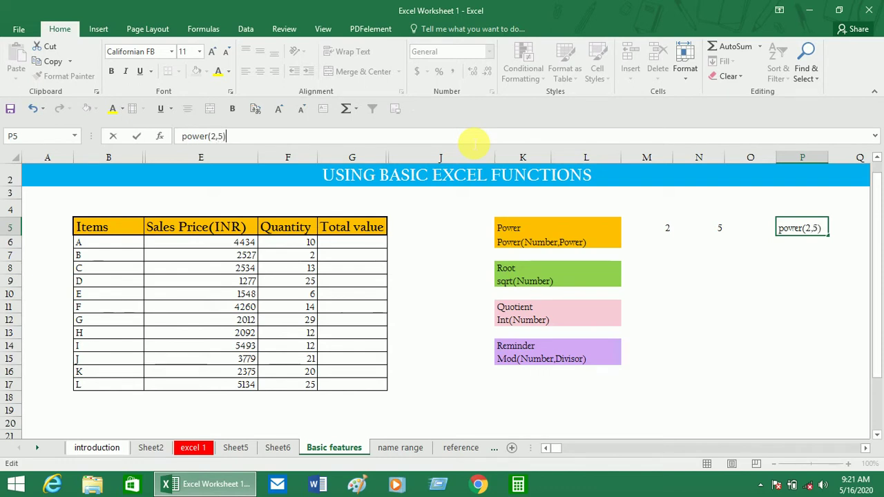
key("Return")
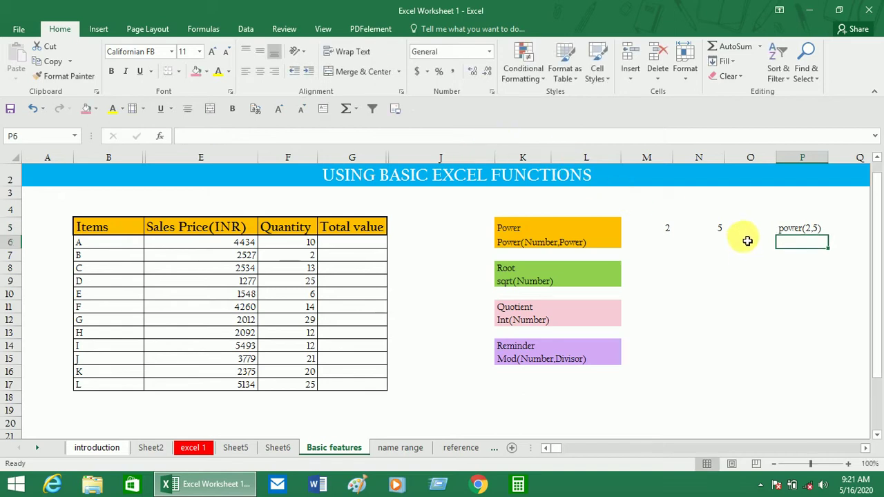
Add the missing = so P5 holds =POWER(2,5) and shows 32.
left_click(788, 231)
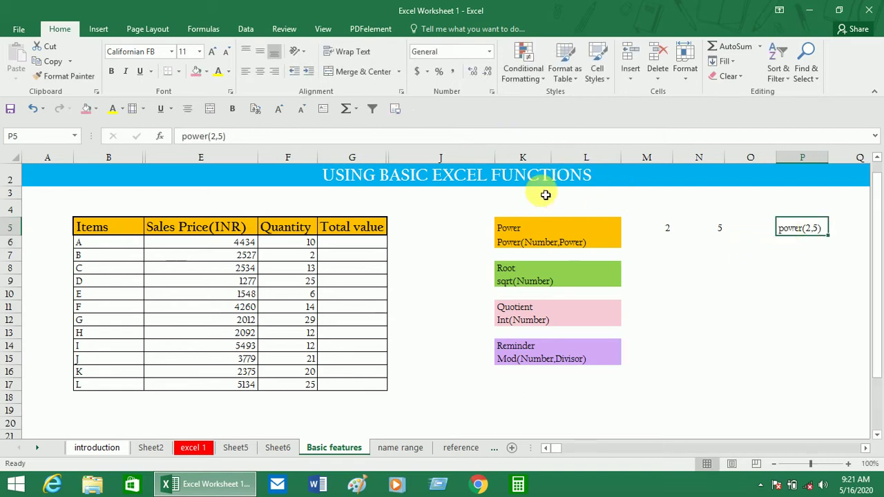
left_click(356, 136)
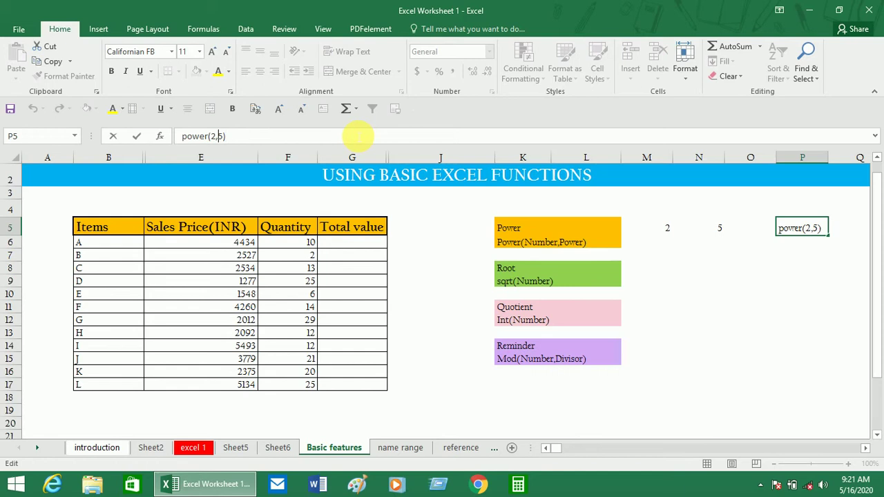
key("Left")
key("Left")
key("Left")
key("Left")
type("=")
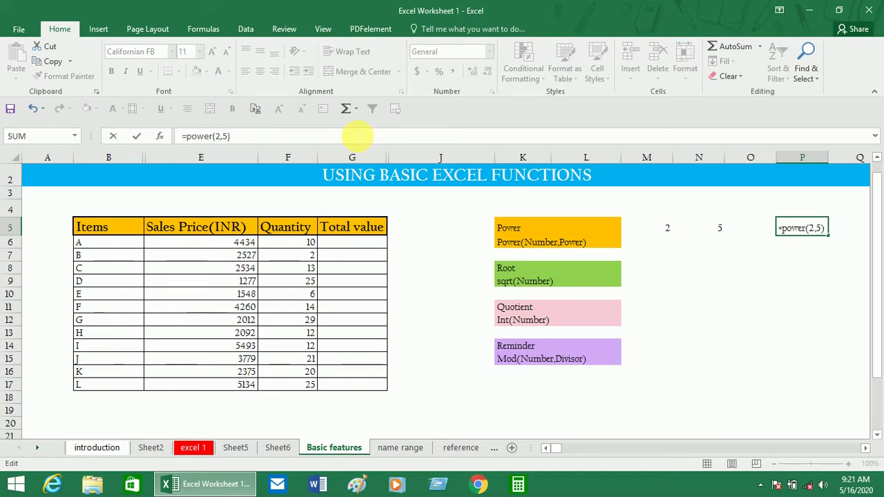
key("Return")
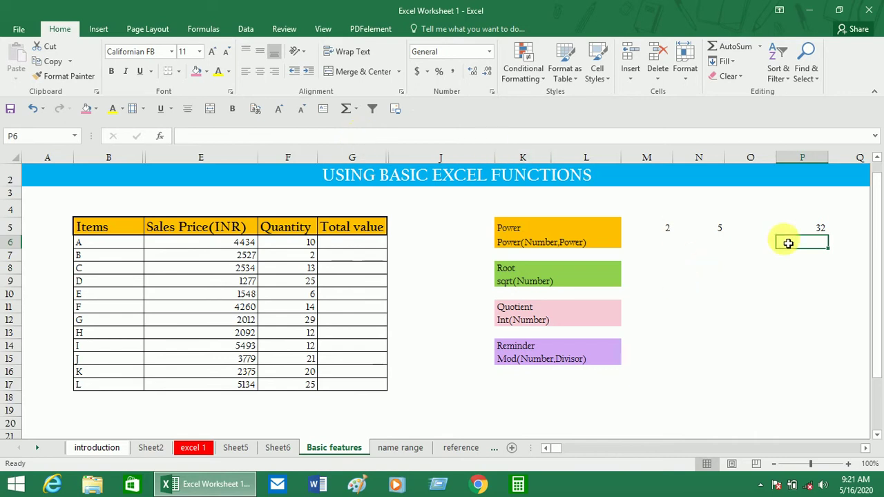
left_click(818, 230)
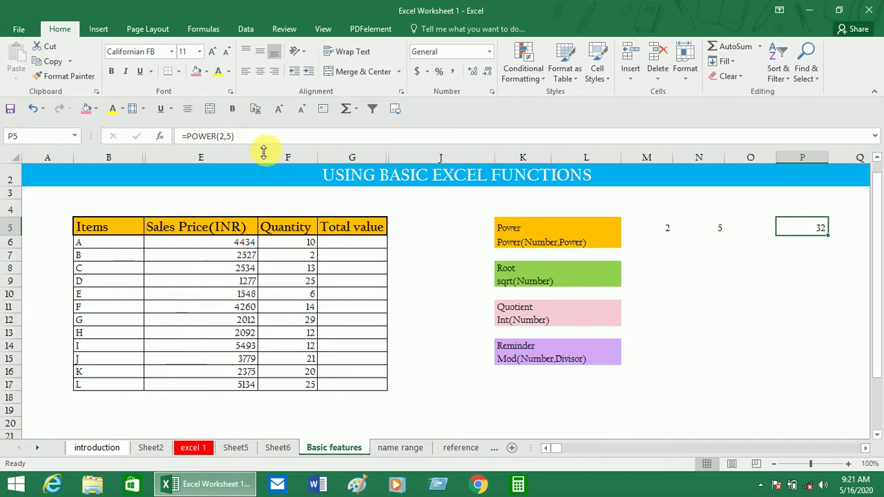
Change the exponent in N5 from 5 to 3.
left_click(826, 255)
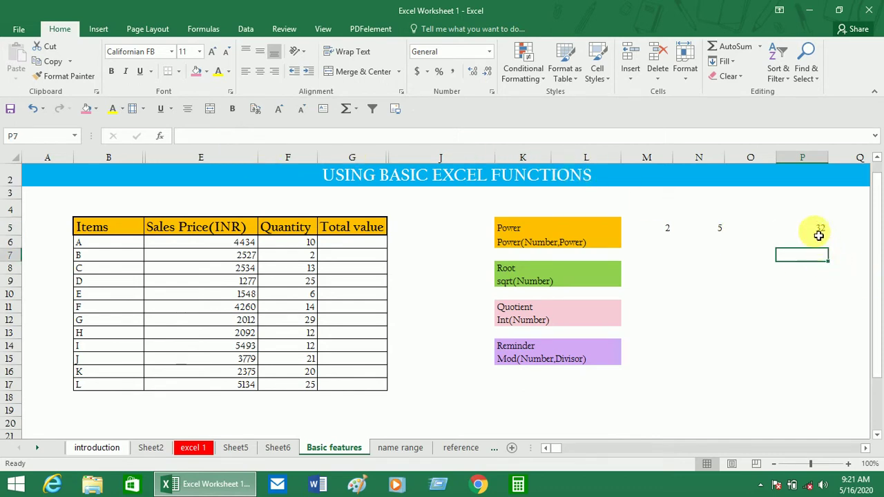
left_click(822, 228)
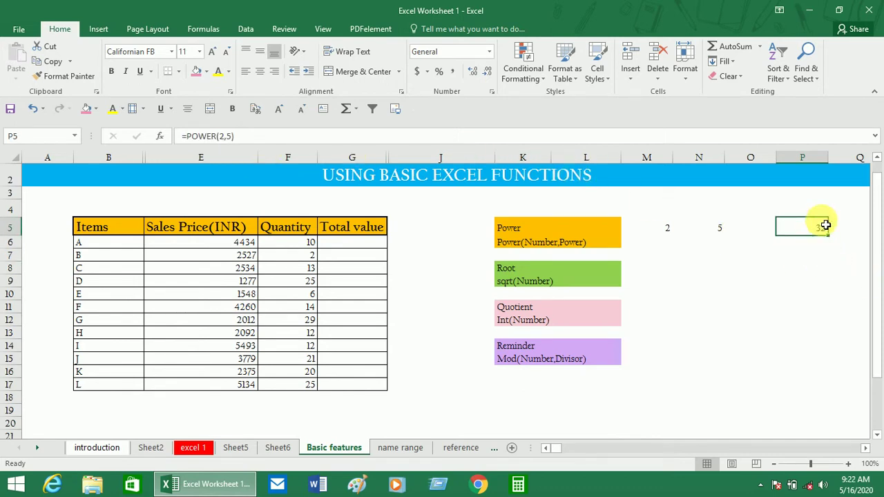
left_click(665, 228)
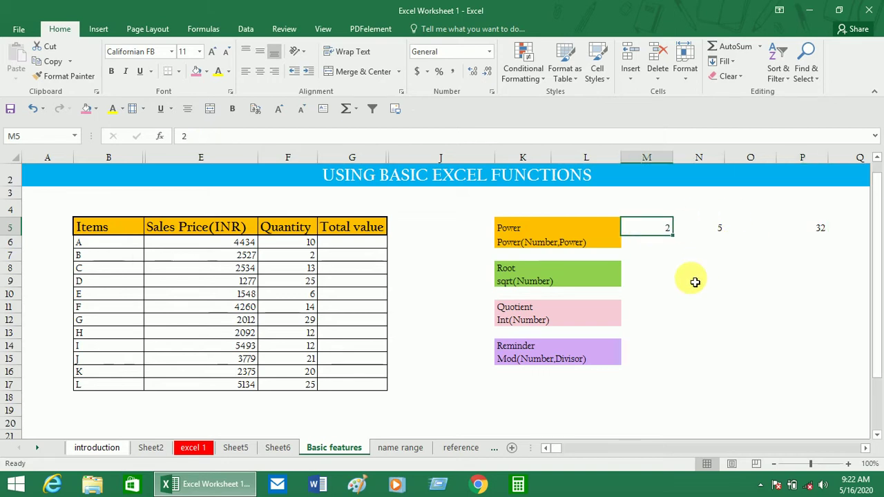
key("Right")
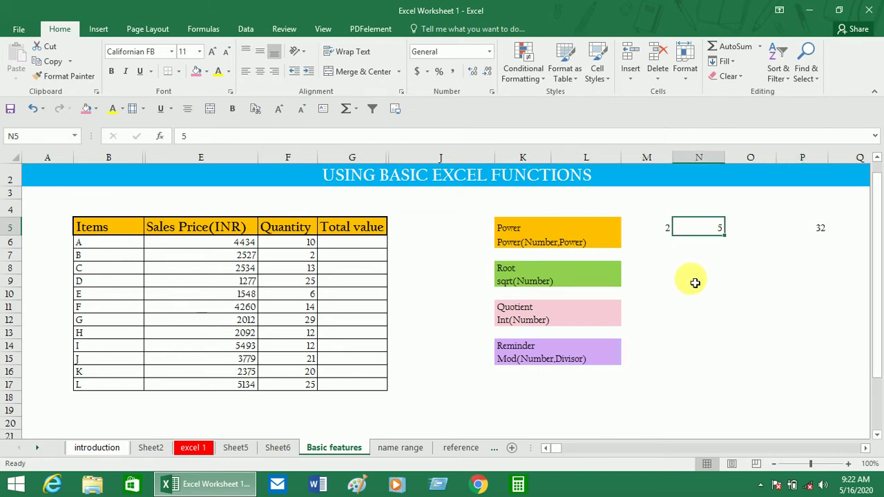
type("3")
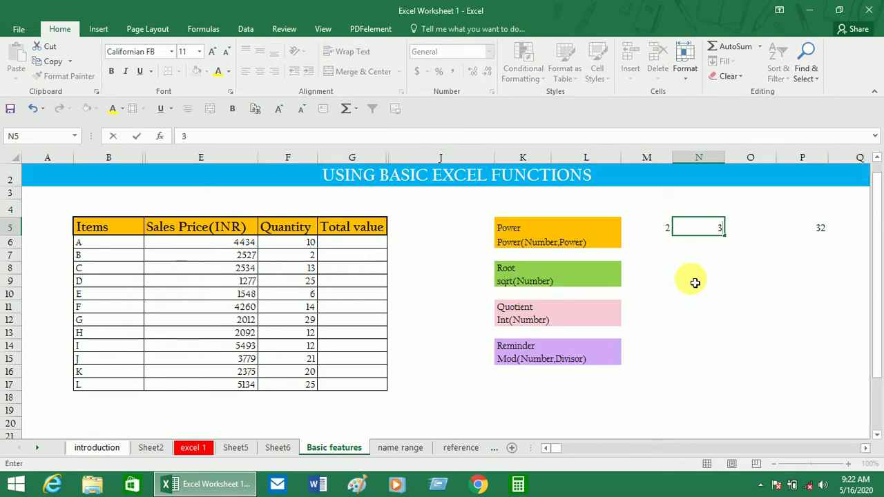
key("Return")
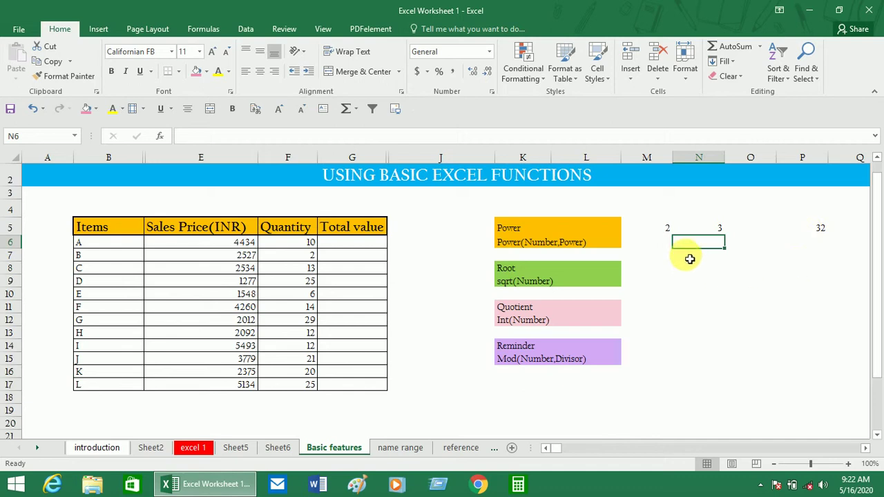
Check that P5's =POWER(2,5) formula still shows 32.
left_click(786, 230)
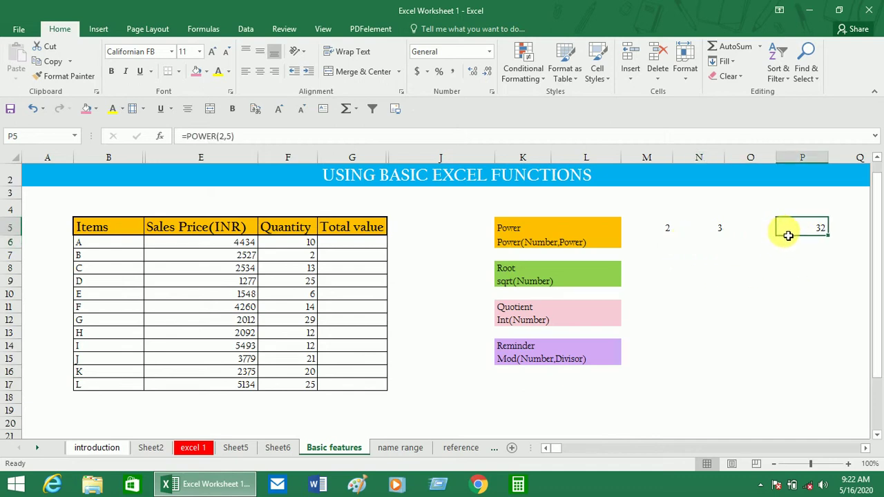
left_click(741, 320)
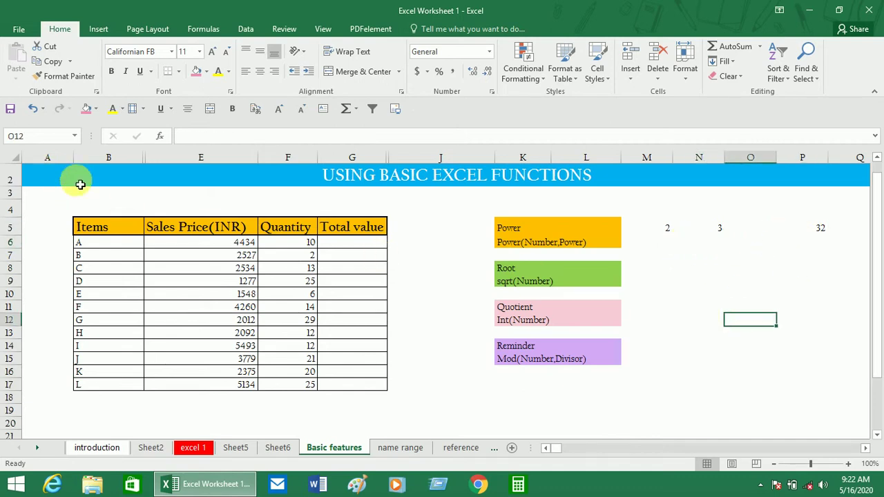
left_click(419, 211)
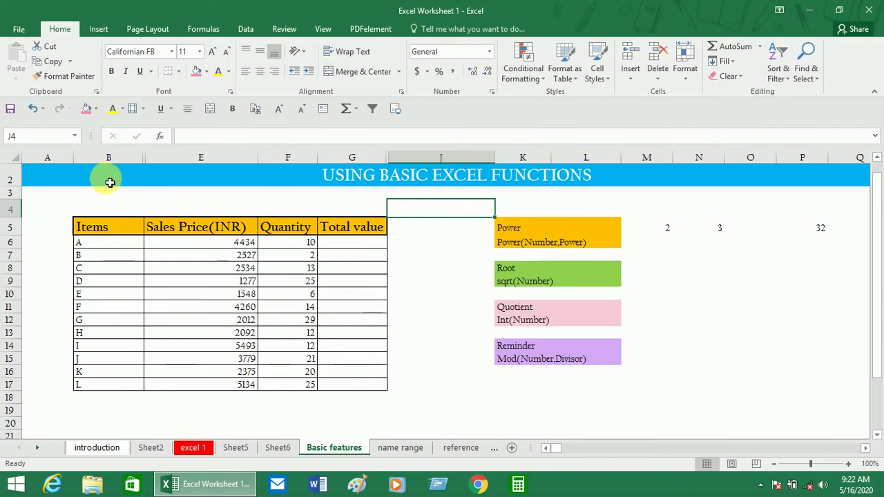
left_click(813, 239)
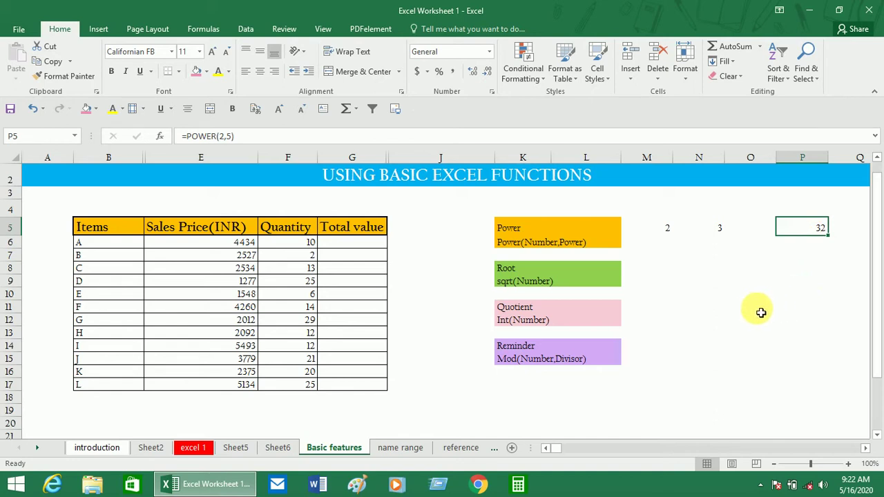
left_click(804, 227)
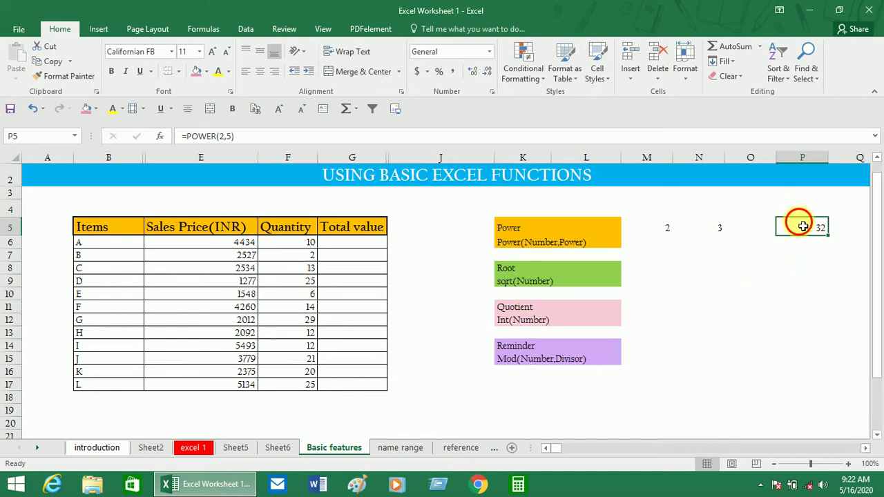
Change the exponent in N5 to 12.
left_click(706, 229)
type("12")
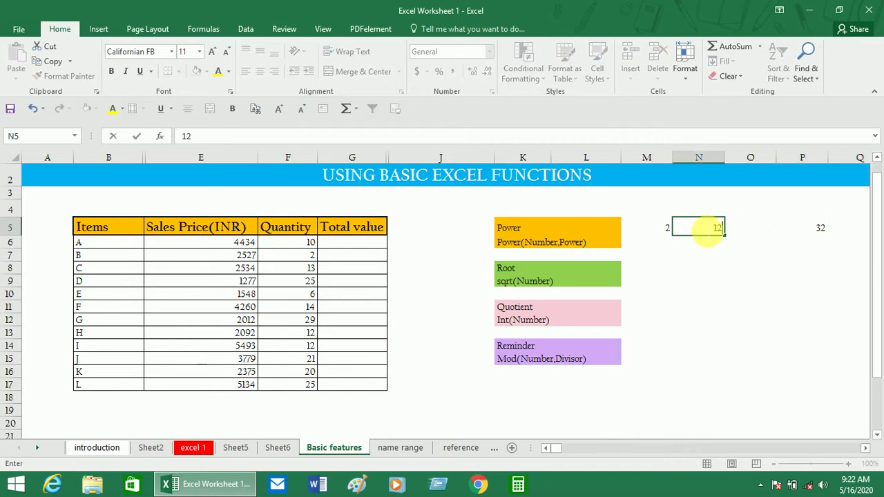
key("Return")
left_click(738, 307)
left_click(817, 228)
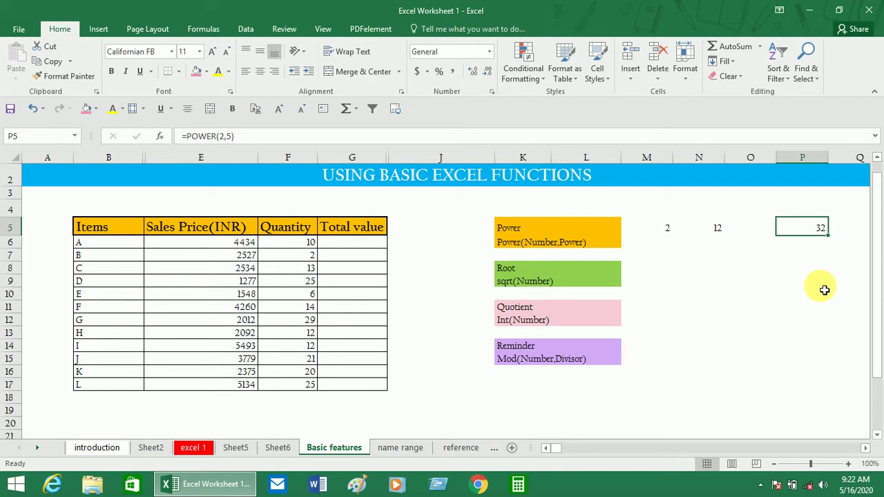
Enter =POWER(M5,n5) in P5 so it returns 4096 from the cell values.
type("=")
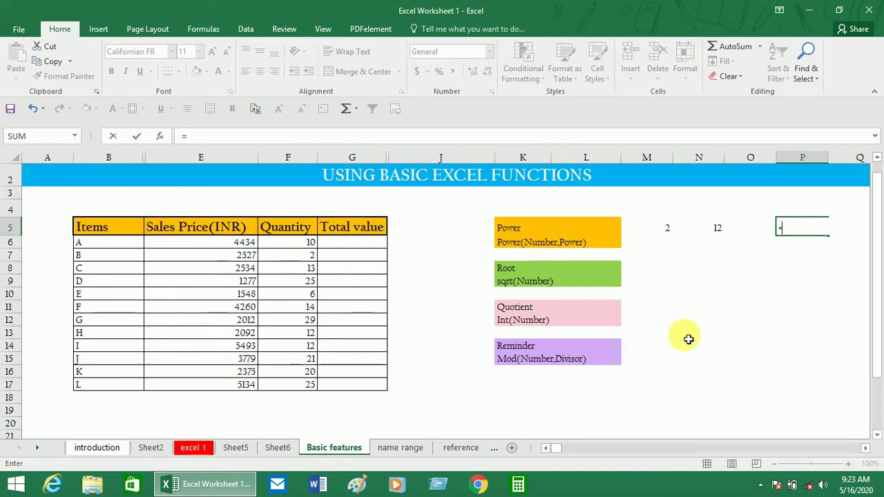
type("power")
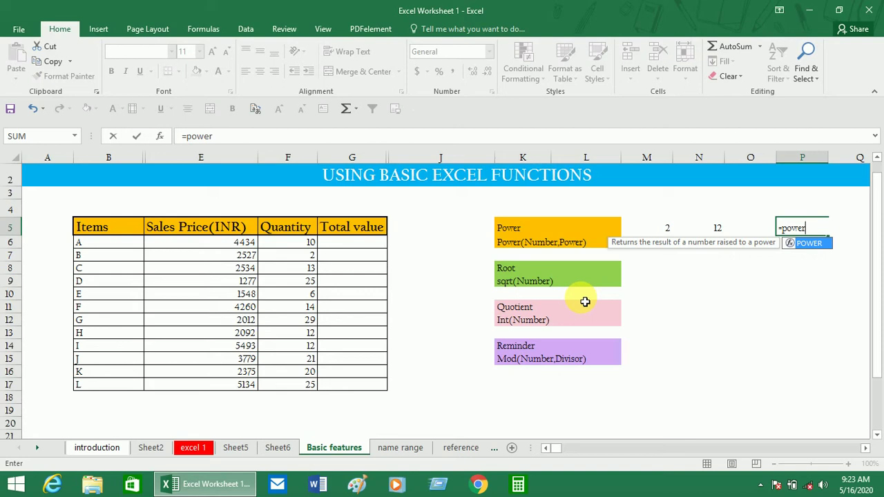
key("Tab")
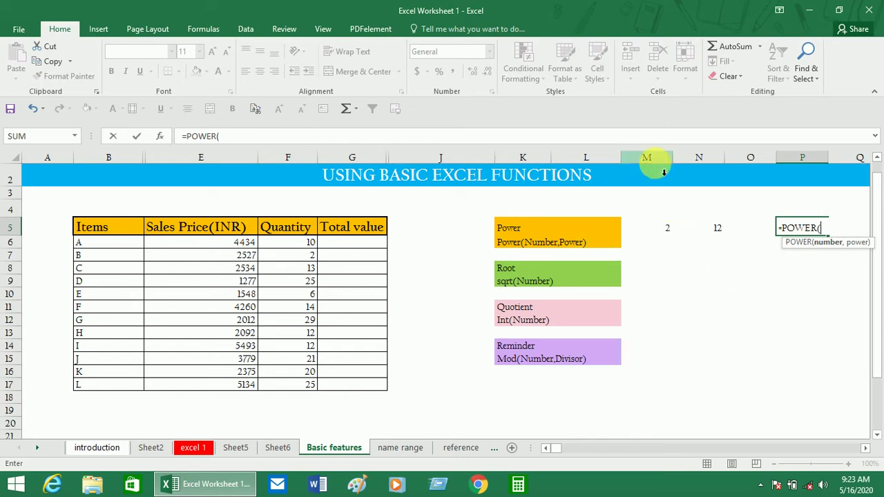
left_click(673, 234)
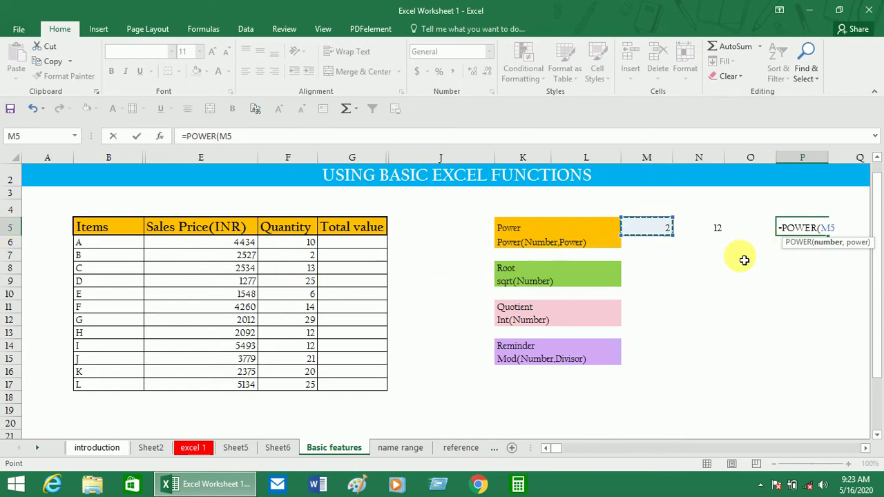
type(",")
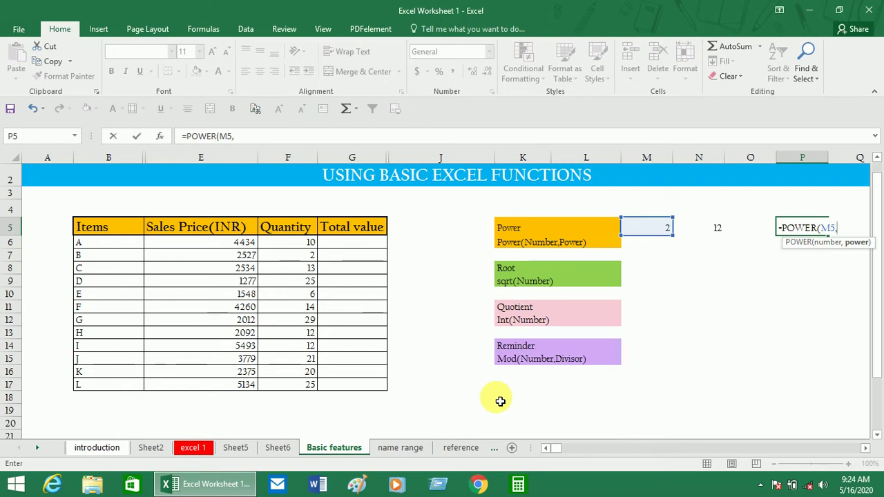
type("n5")
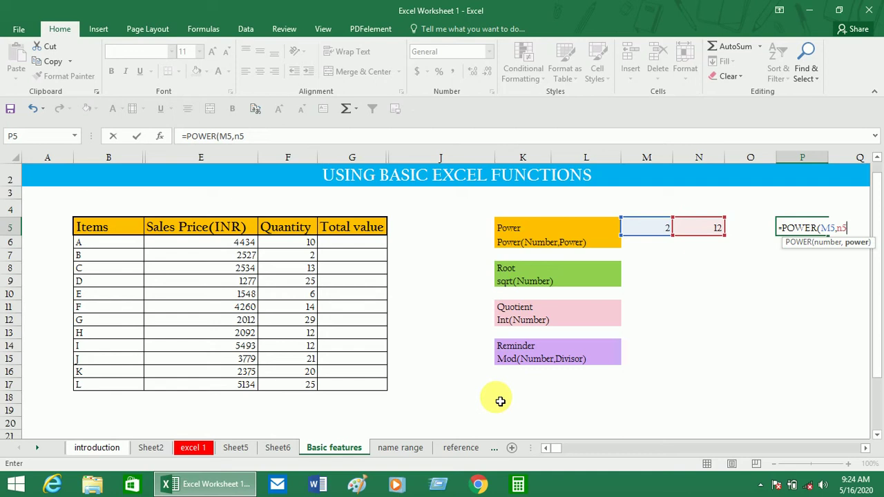
type(")")
key("Return")
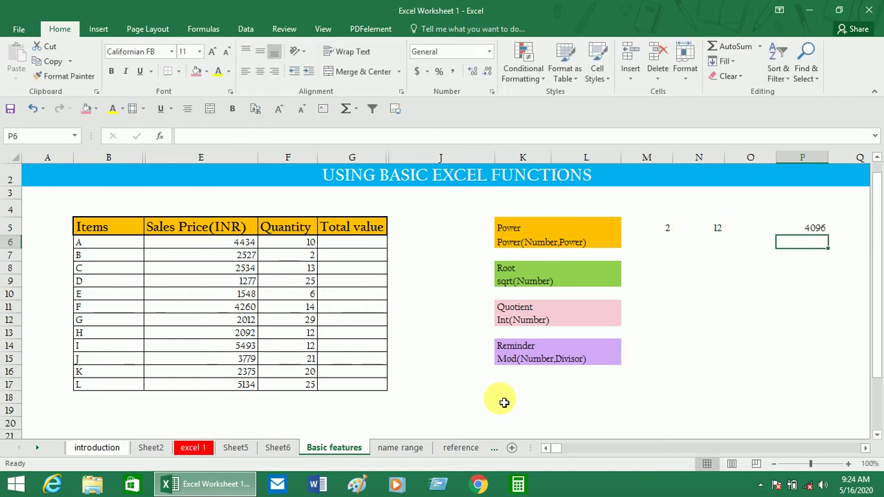
Try exponents 4 and 30 in N5, then settle on 3 so P5 shows 8.
left_click(717, 233)
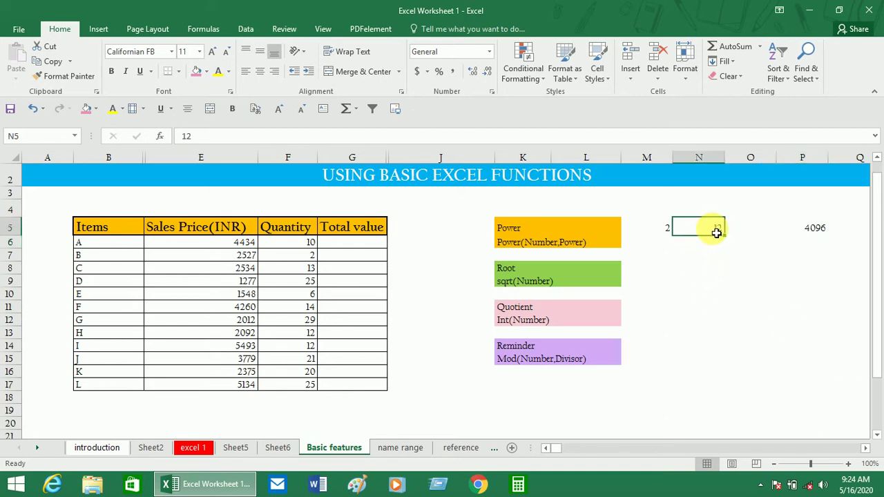
type("4")
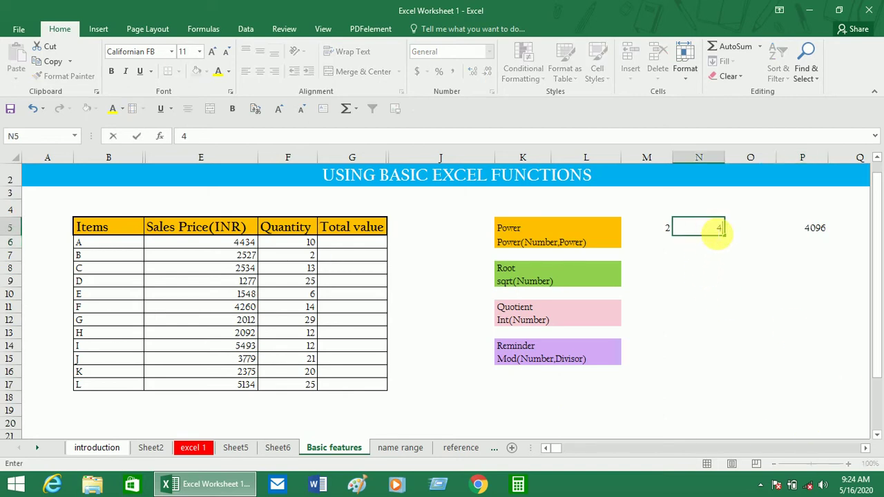
key("Return")
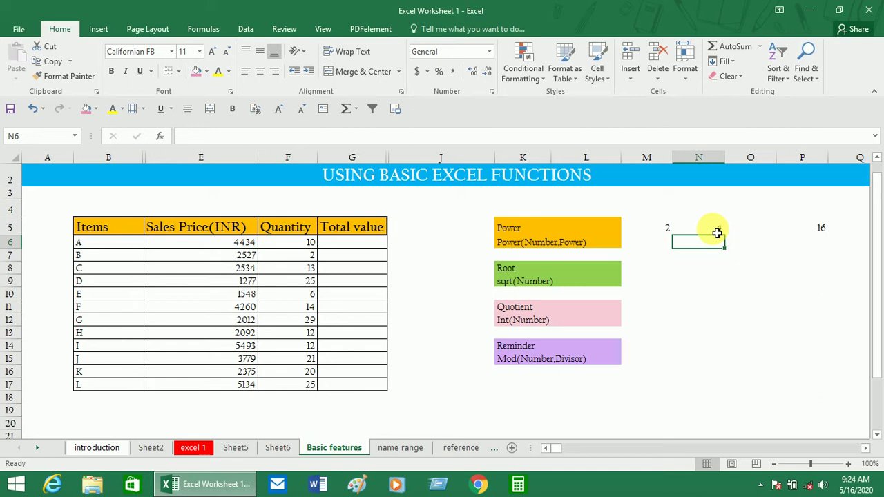
left_click(717, 232)
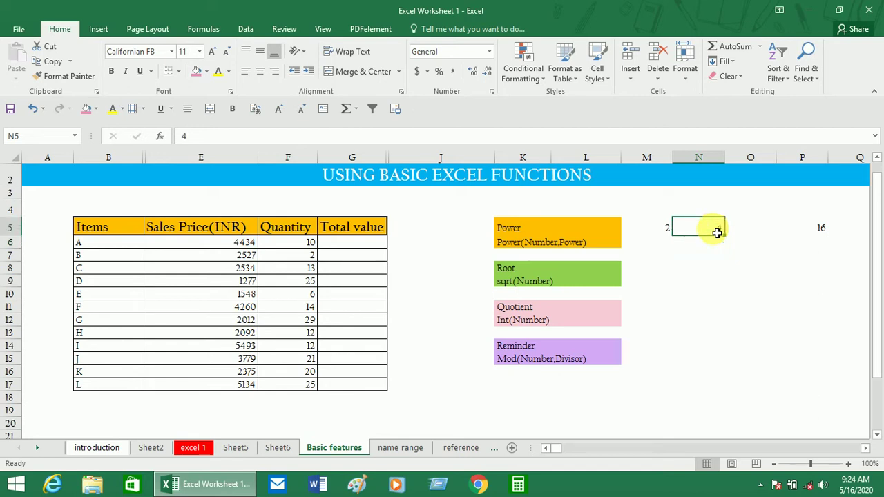
type("30")
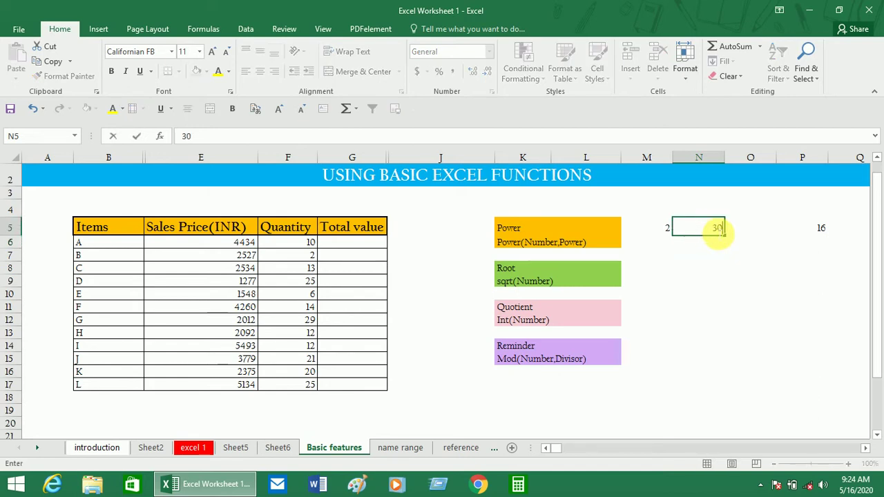
key("Return")
left_click(718, 231)
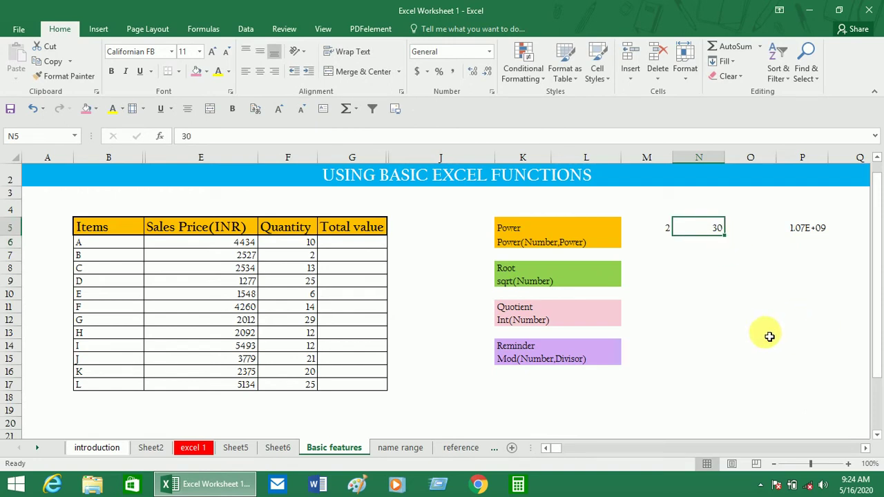
type("3")
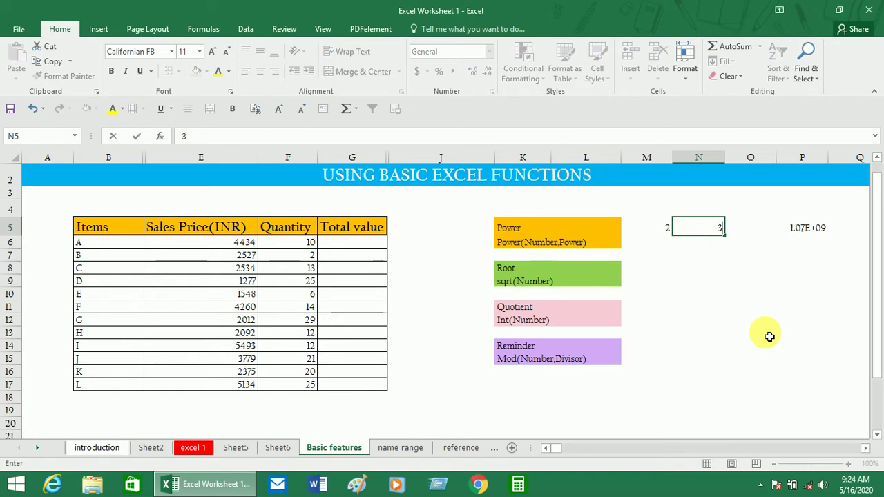
key("Return")
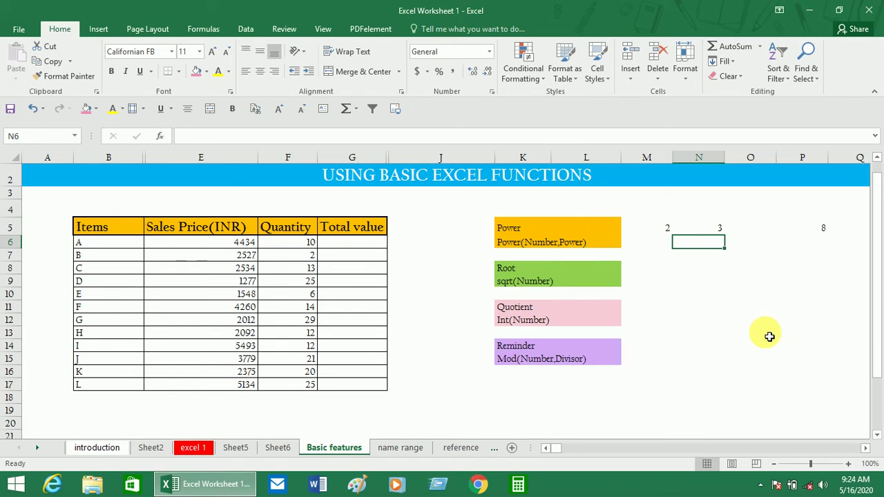
left_click(785, 229)
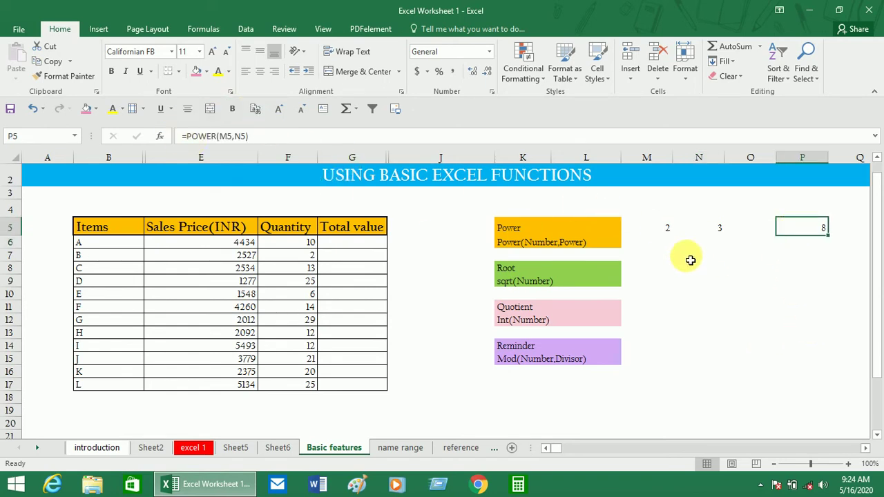
Enter 16 in cell M8 beside the Root box.
left_click(666, 282)
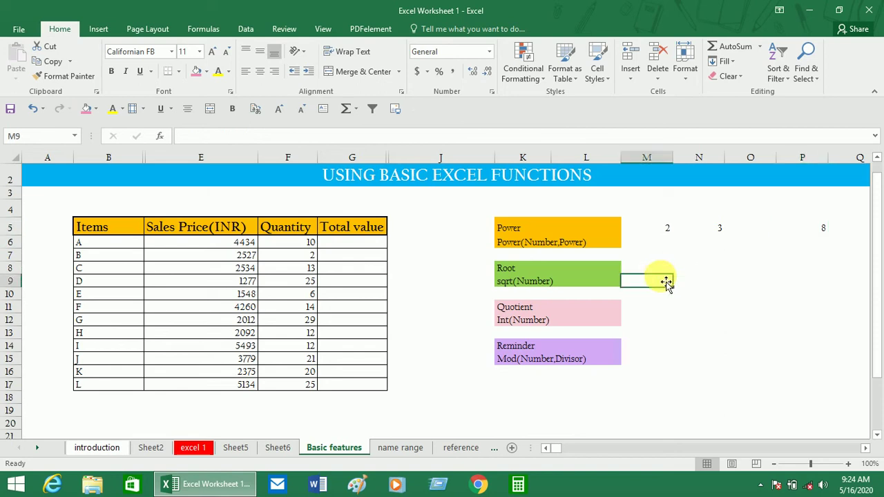
left_click(657, 268)
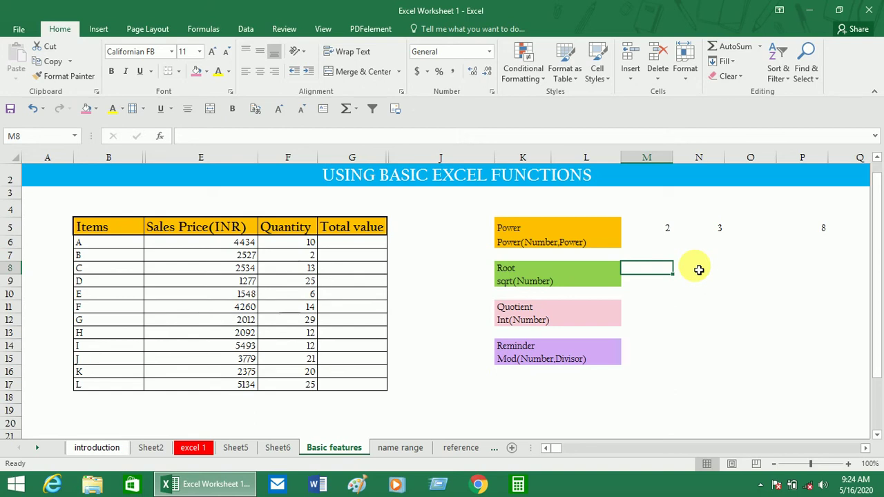
type("16")
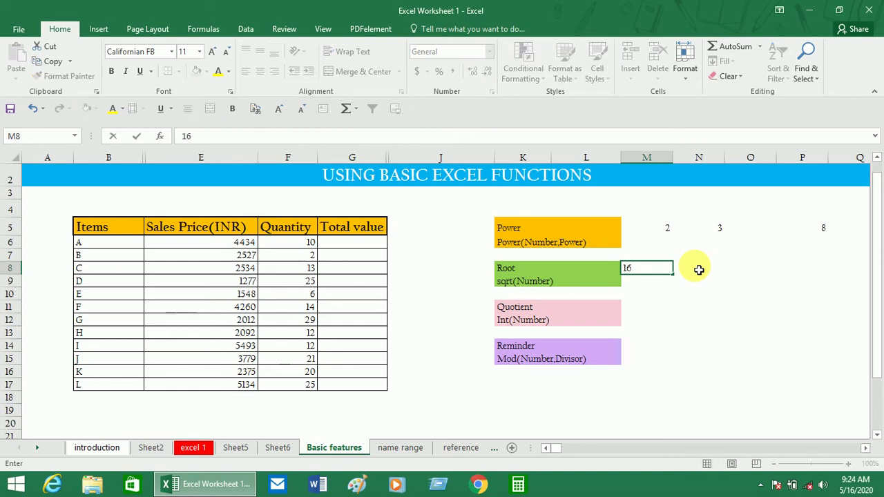
left_click(699, 269)
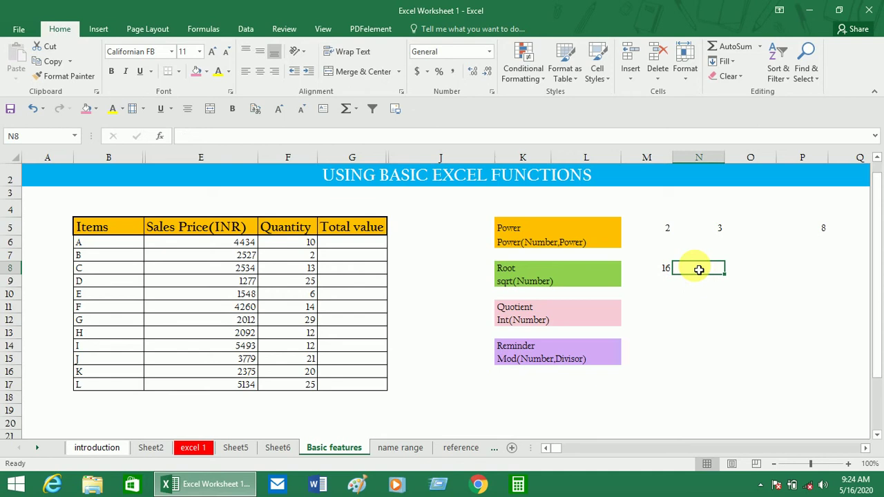
Enter =SQRT(M8) in N8, returning 4.
type("=")
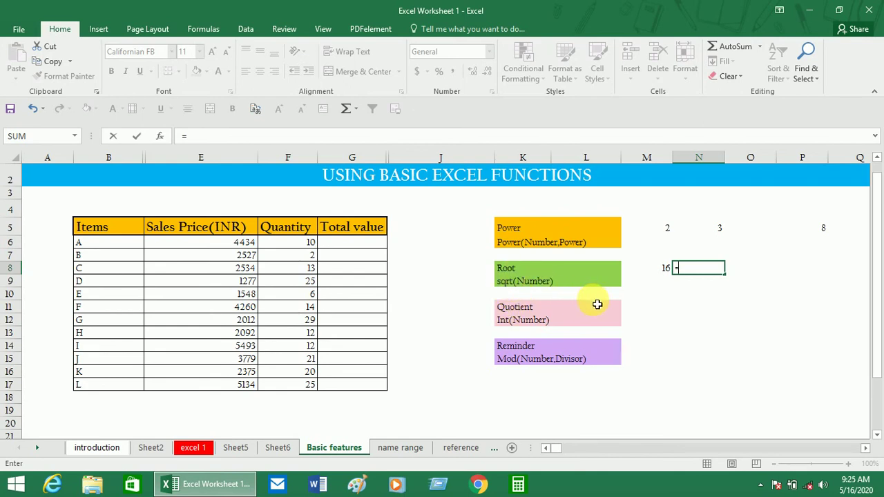
type("sqrt")
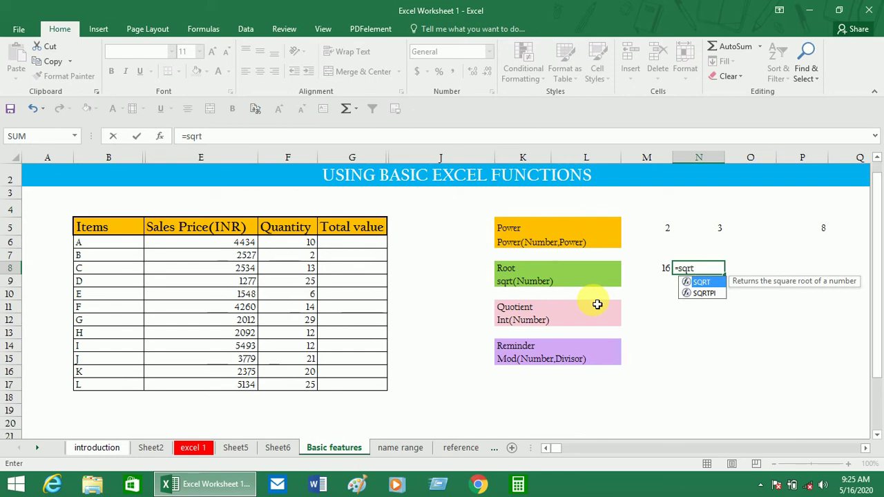
key("Tab")
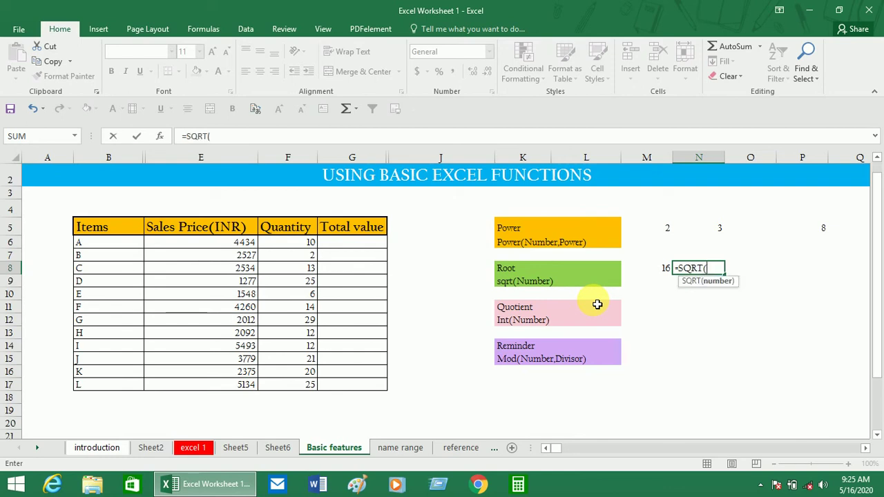
left_click(632, 272)
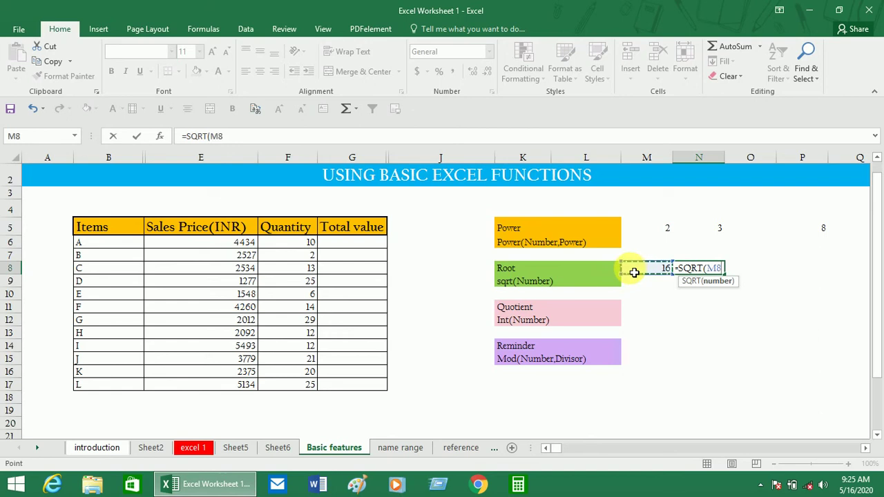
type(")")
key("Return")
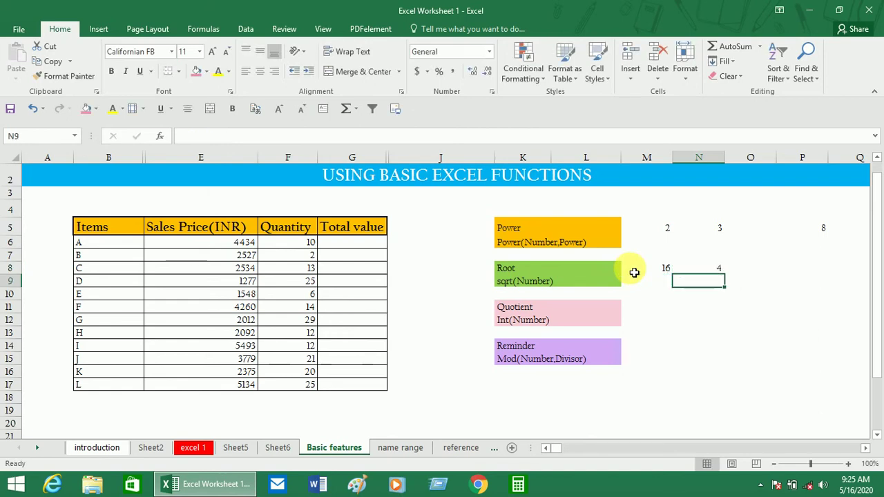
Enter =SQRT(625) in cell O8 so it shows 25.
left_click(754, 275)
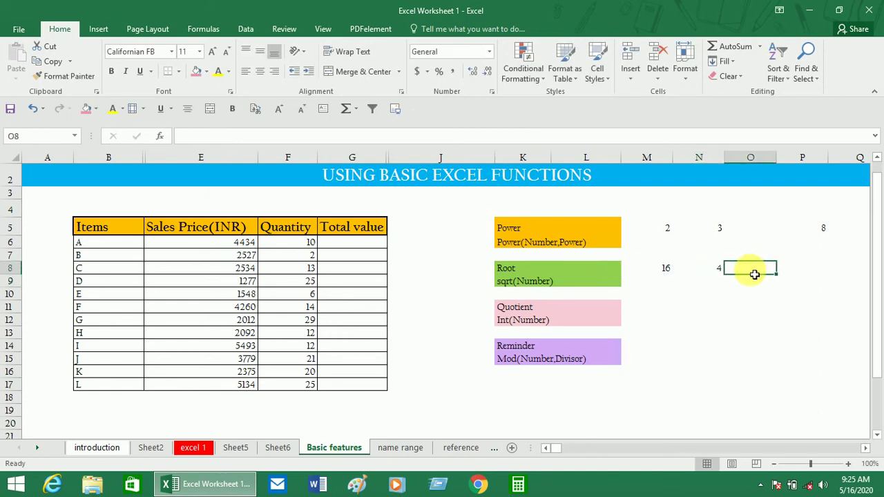
type("=")
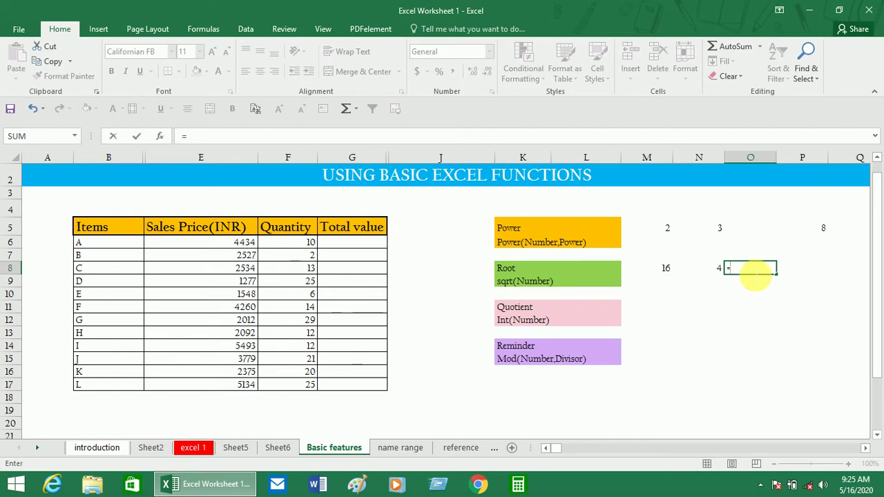
type("sqr")
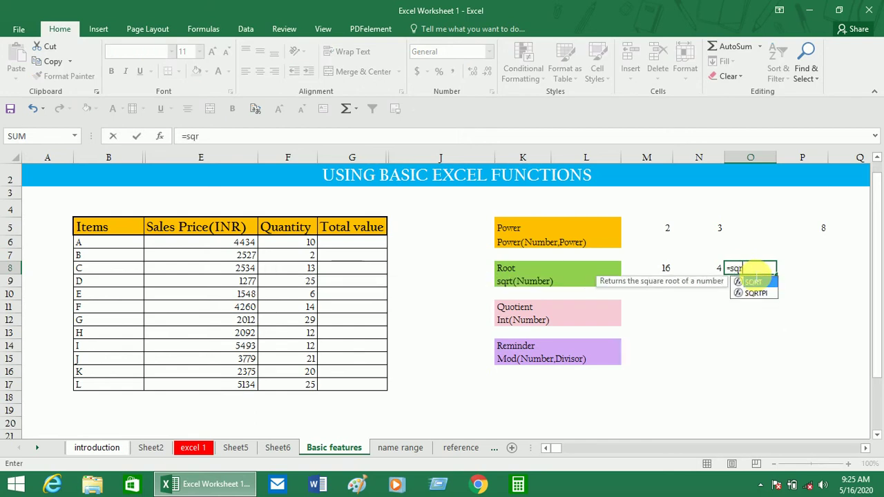
type("t(")
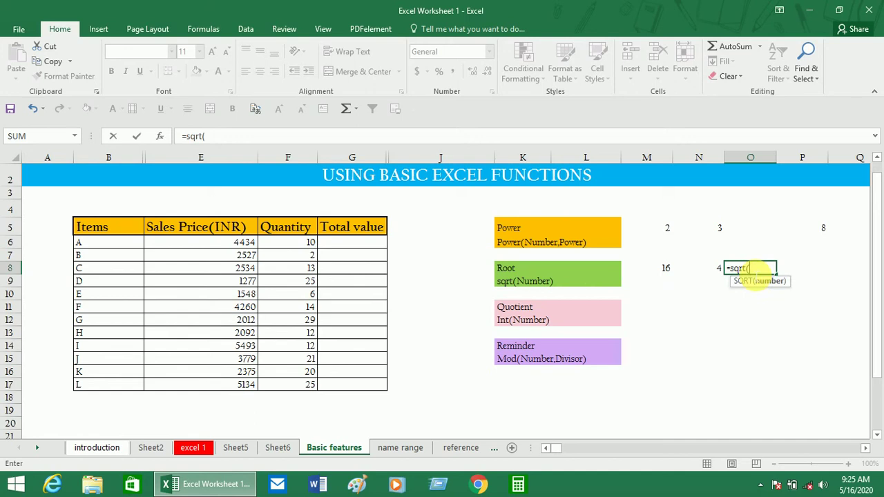
type("625")
key("Return")
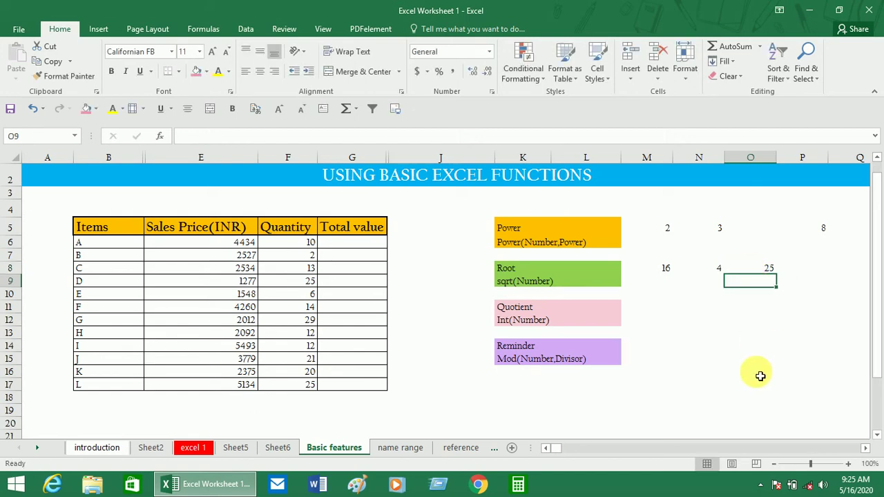
left_click(760, 376)
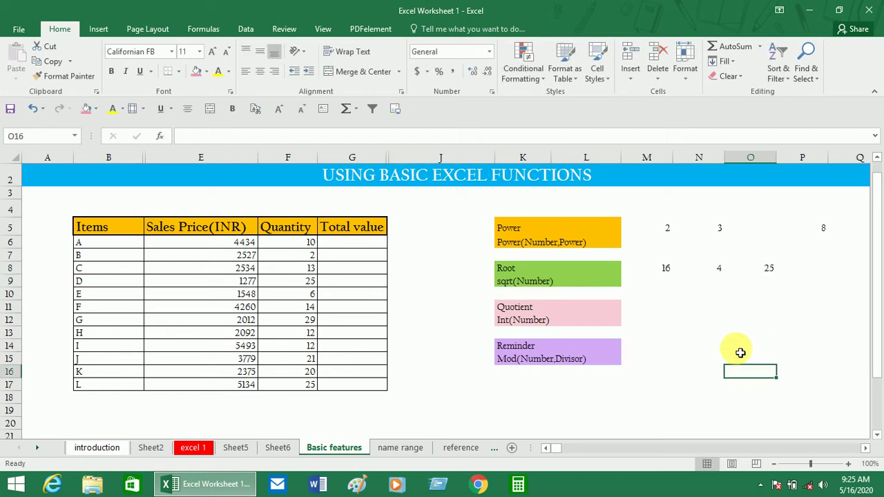
Change M8 to 625 so N8 shows 25, matching O8's =SQRT(625) result.
left_click(680, 283)
left_click(667, 271)
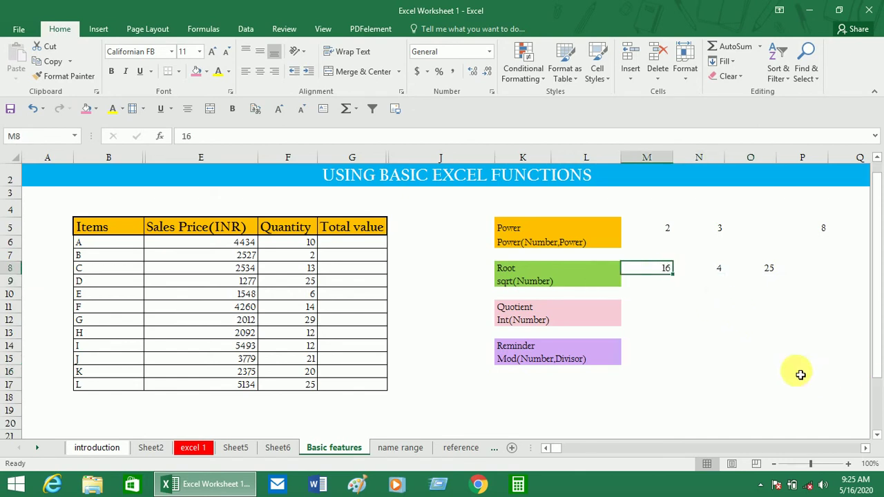
type("6")
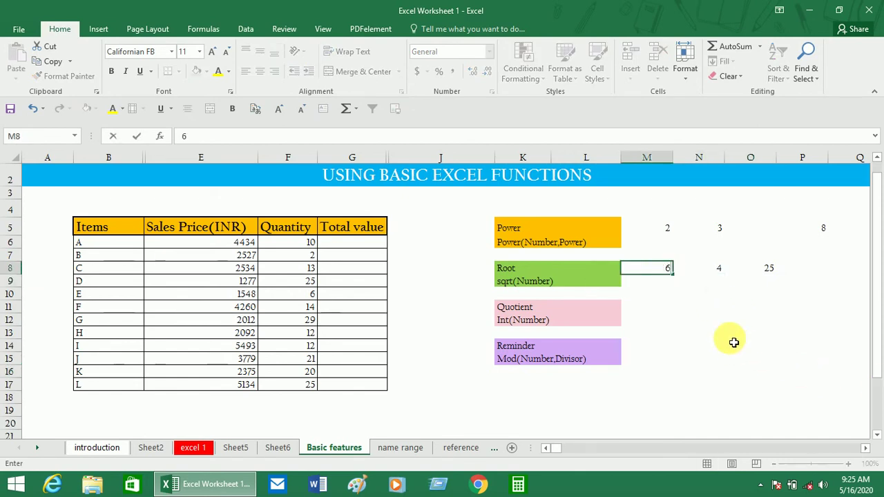
type("25")
key("Return")
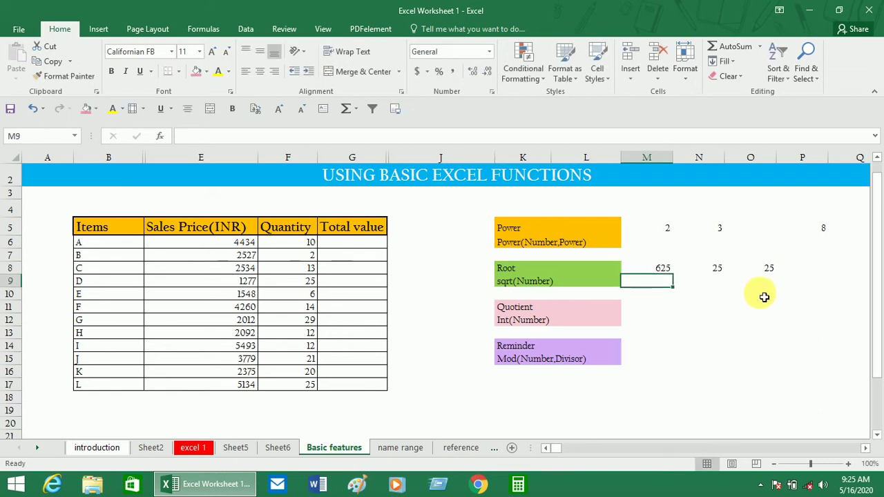
left_click(764, 271)
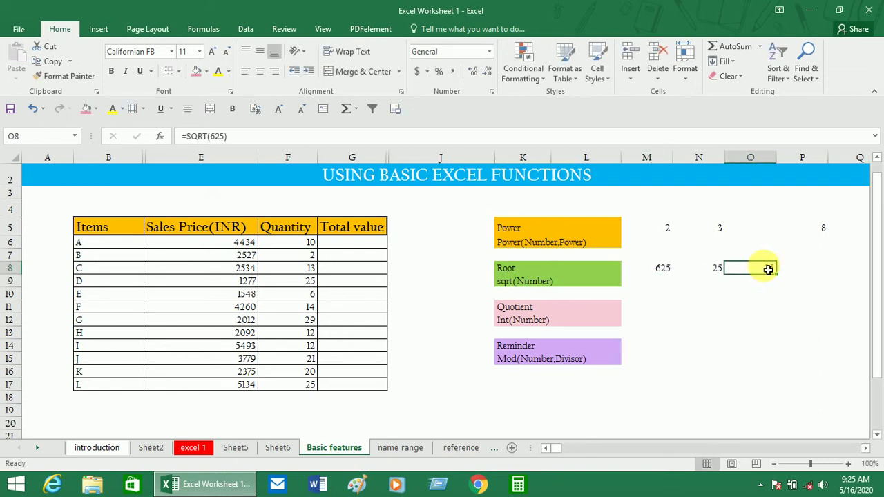
left_click(723, 318)
left_click(663, 306)
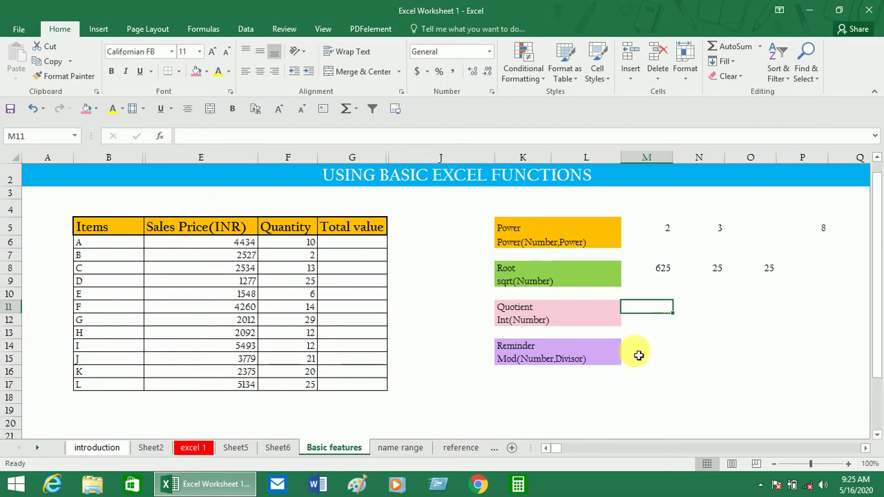
left_click(529, 322)
left_click(648, 310)
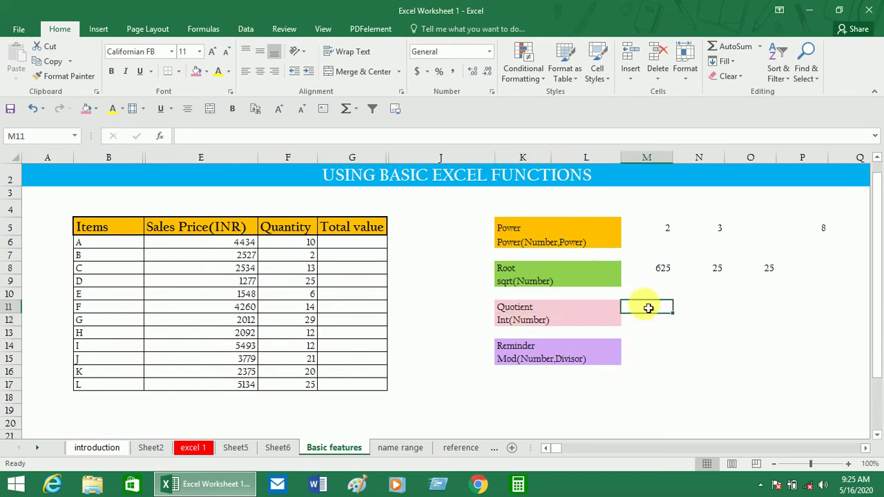
type("13")
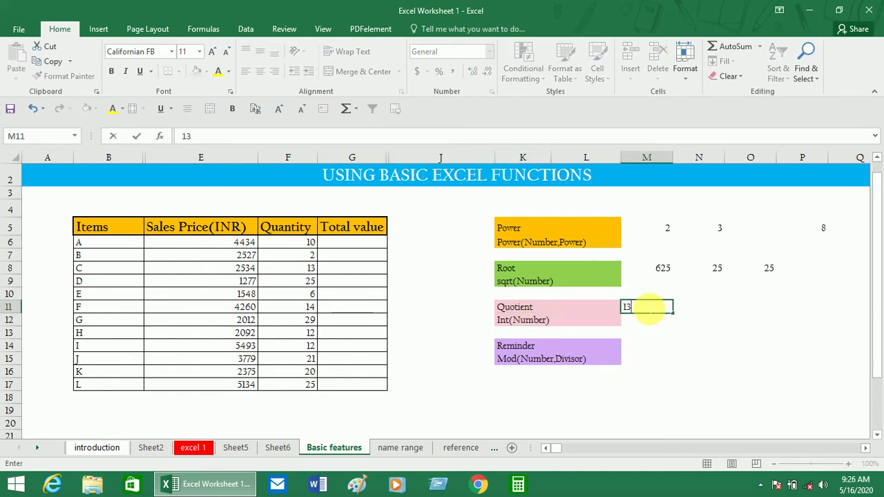
key("Tab")
type("2")
key("Tab")
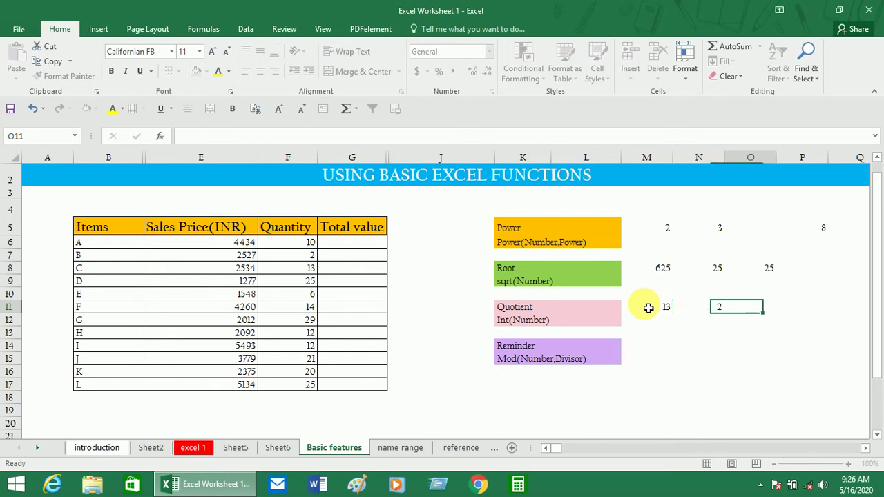
left_click(651, 309)
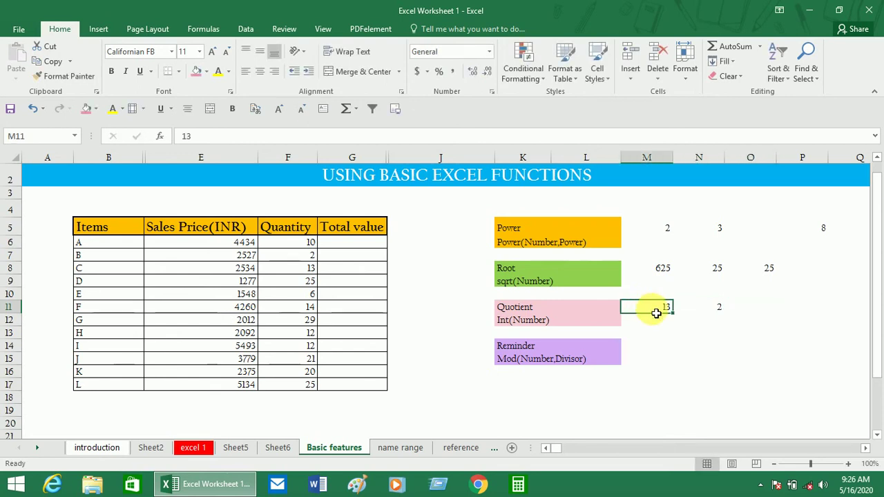
left_click(698, 312)
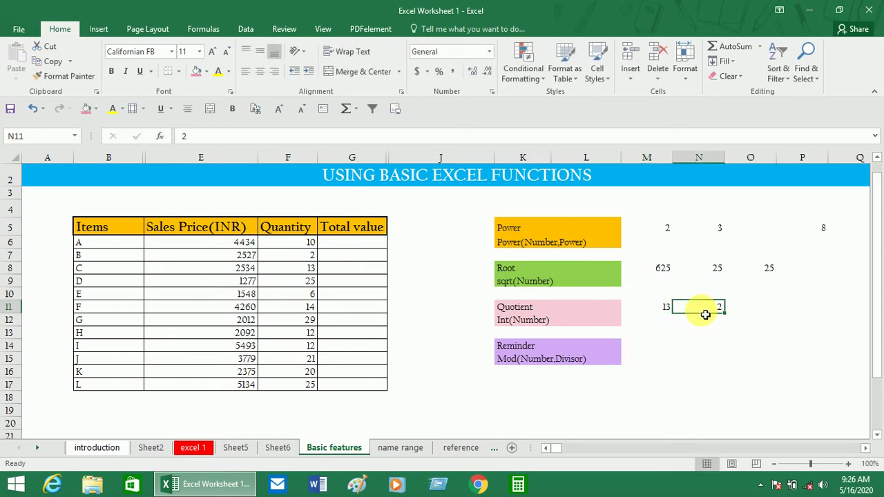
left_click(765, 314)
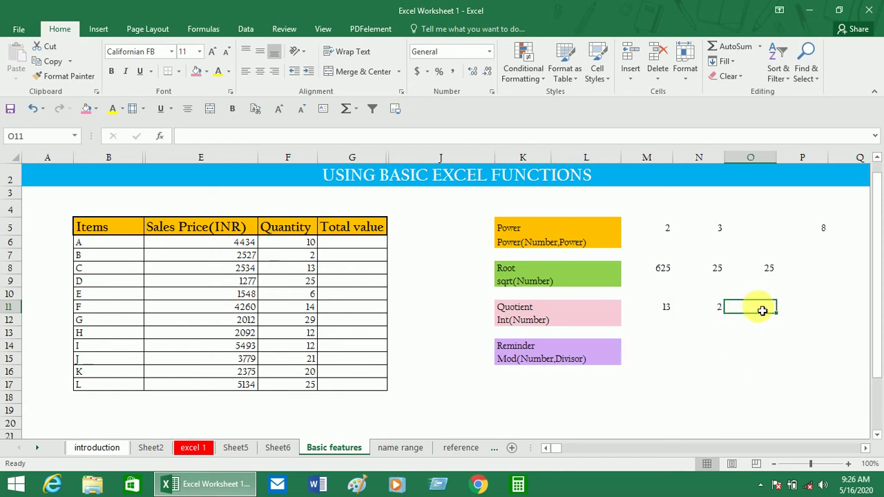
Enter =INT(M11/N11) in O11 so it returns 6 as the quotient of 13 divided by 2.
type("=")
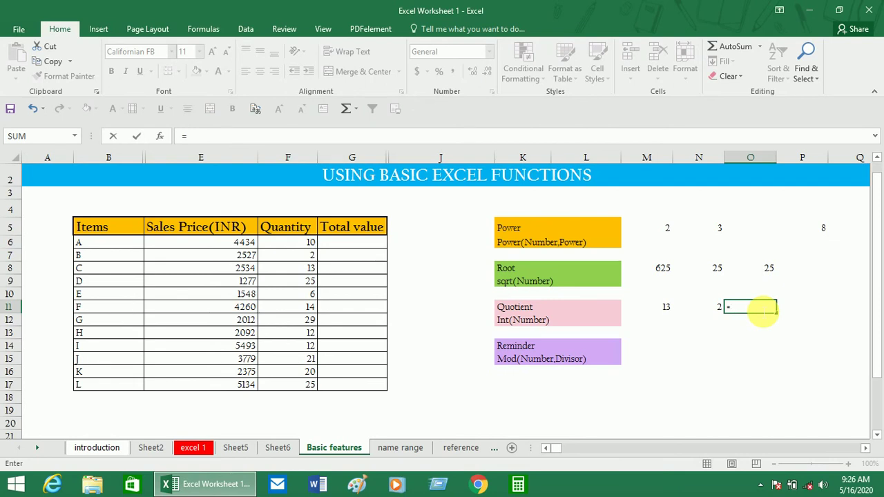
type("in")
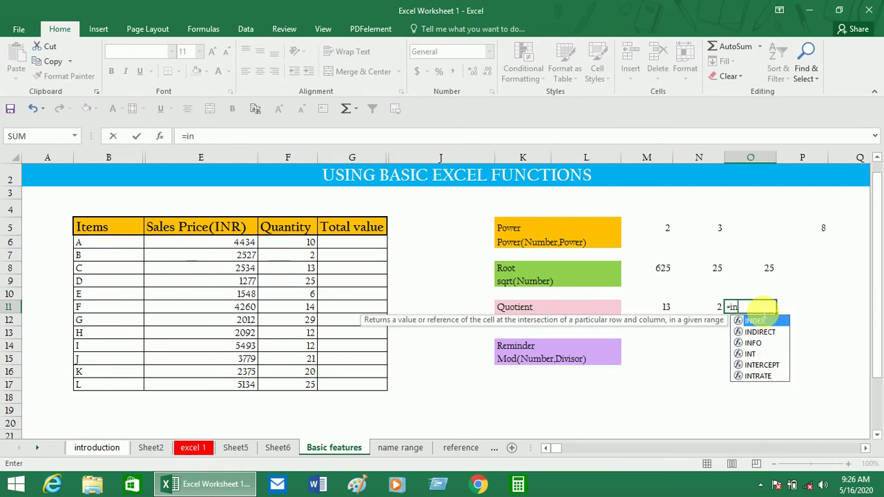
type("t")
key("Tab")
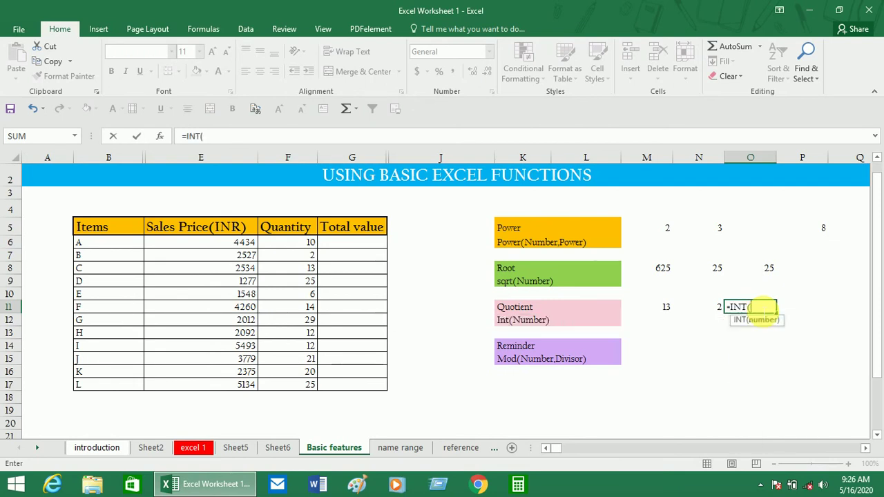
left_click(664, 311)
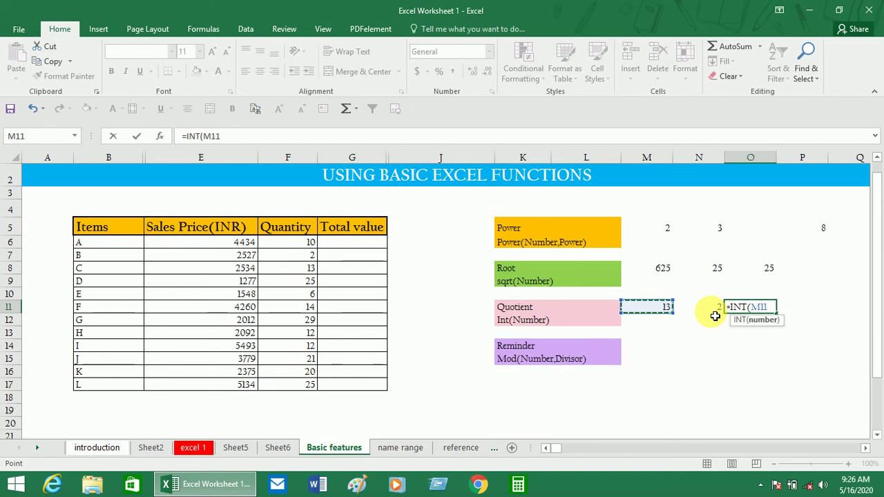
type("/")
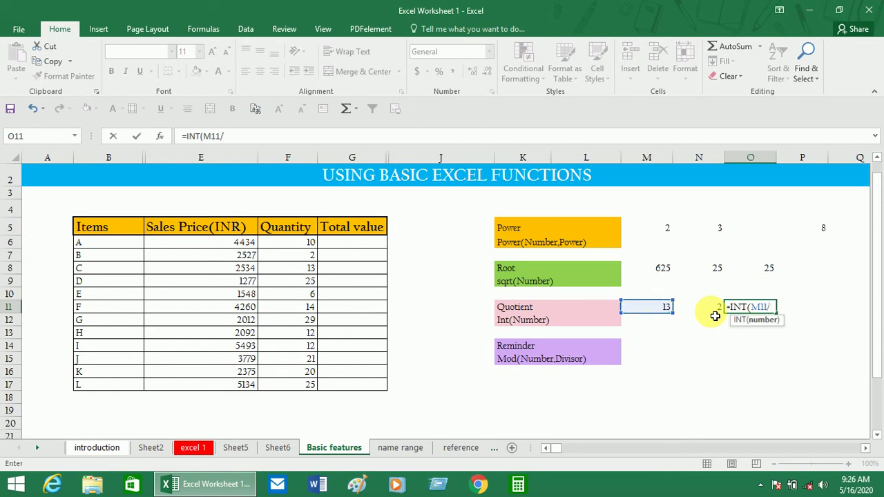
left_click(719, 308)
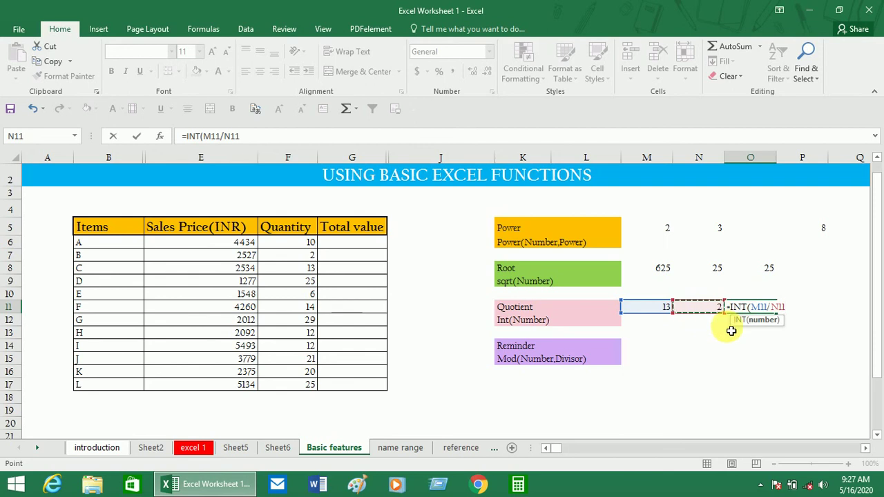
key("Return")
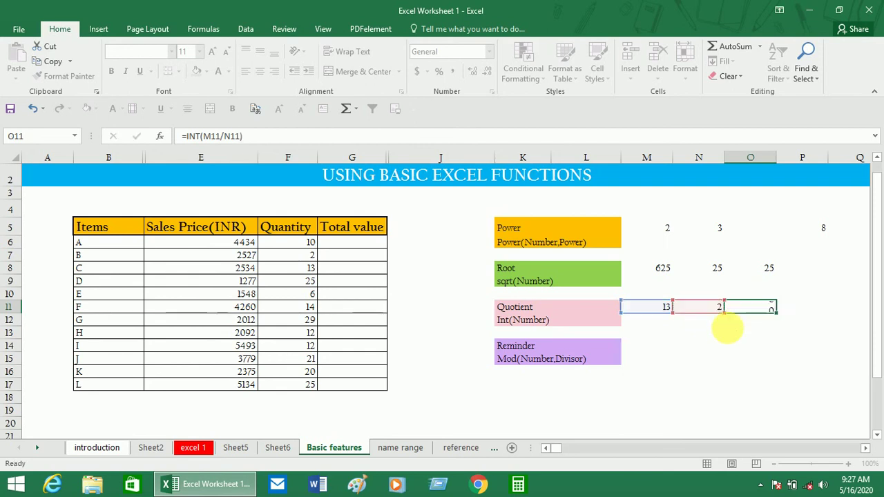
Edit the Quotient box's syntax label in K12 from Int(Number) to Int(Number/Divisor).
left_click(769, 308)
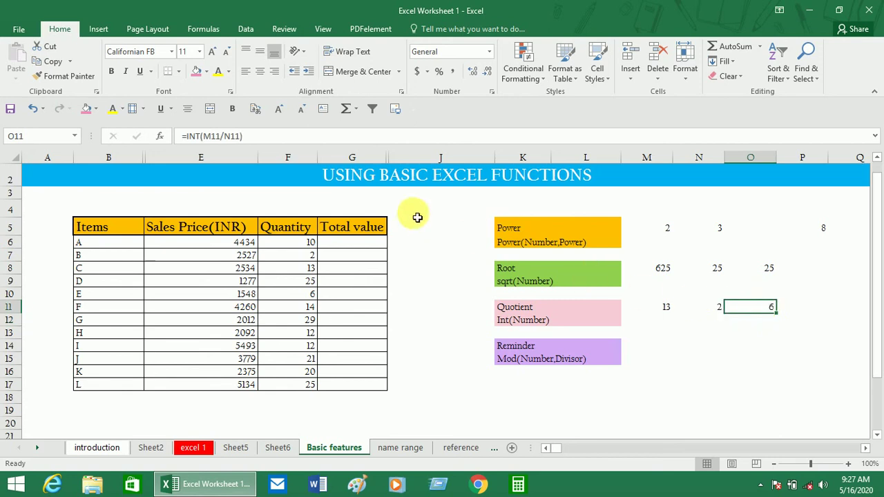
left_click(568, 319)
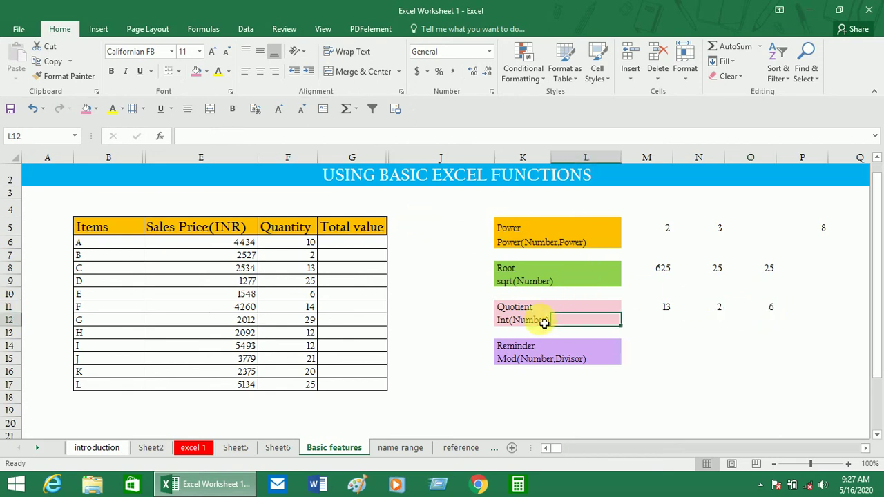
left_click(543, 320)
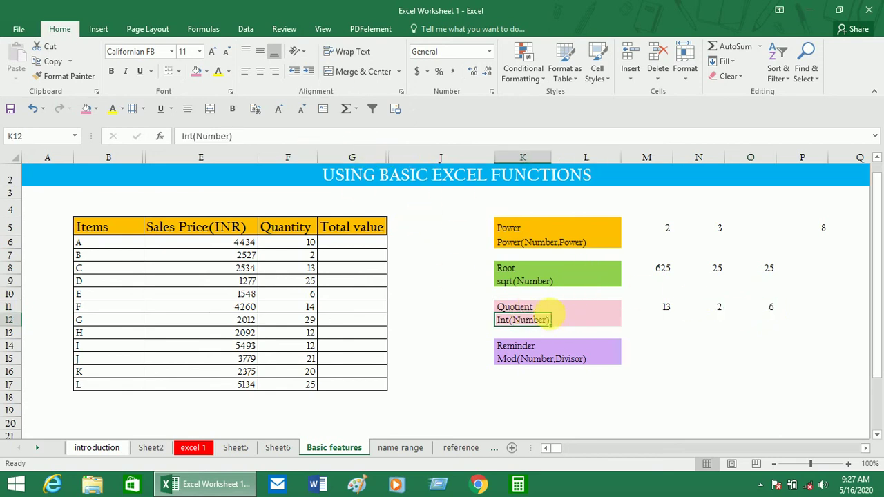
left_click(256, 136)
key("BackSpace")
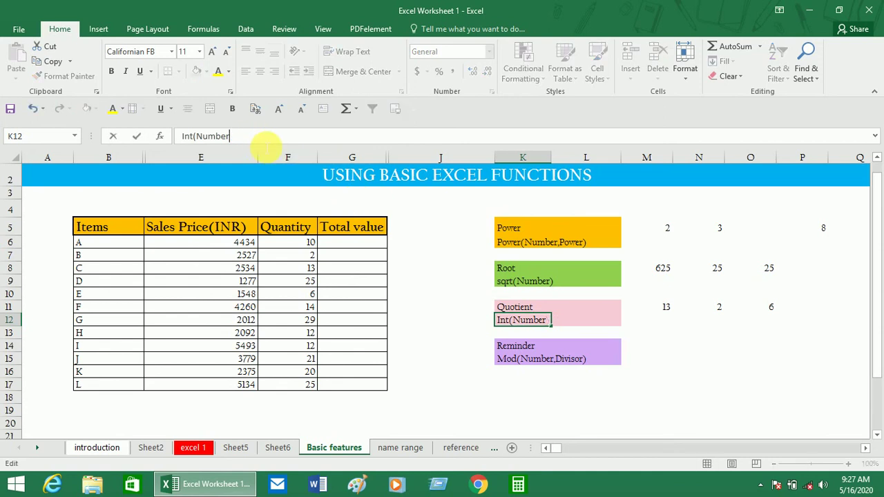
type("/")
type("Di")
type("vi")
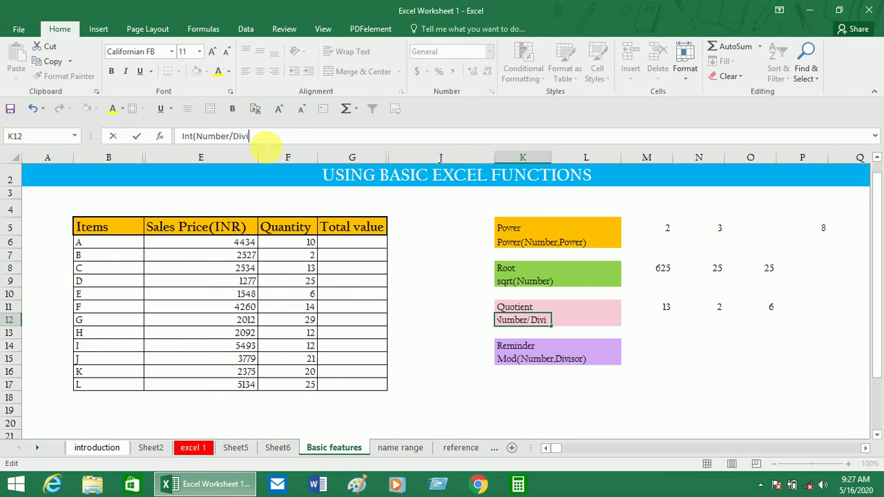
type("sor")
key("Return")
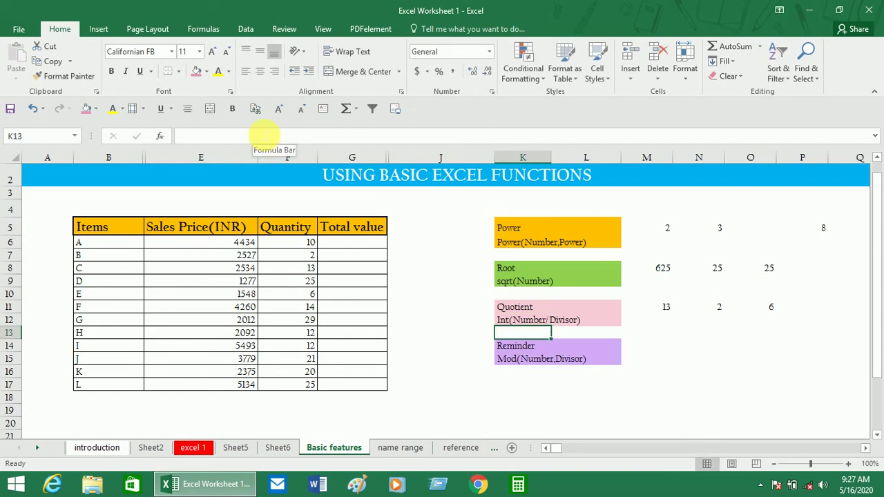
left_click(643, 359)
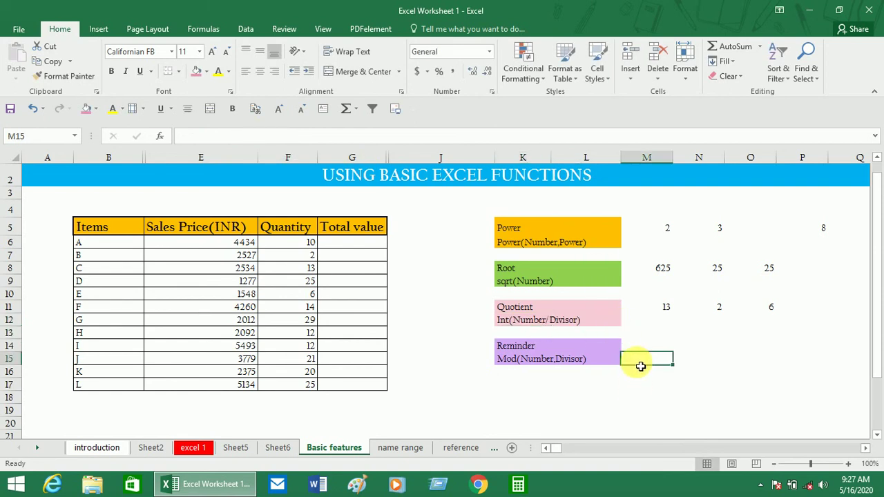
left_click(665, 308)
left_click(774, 309)
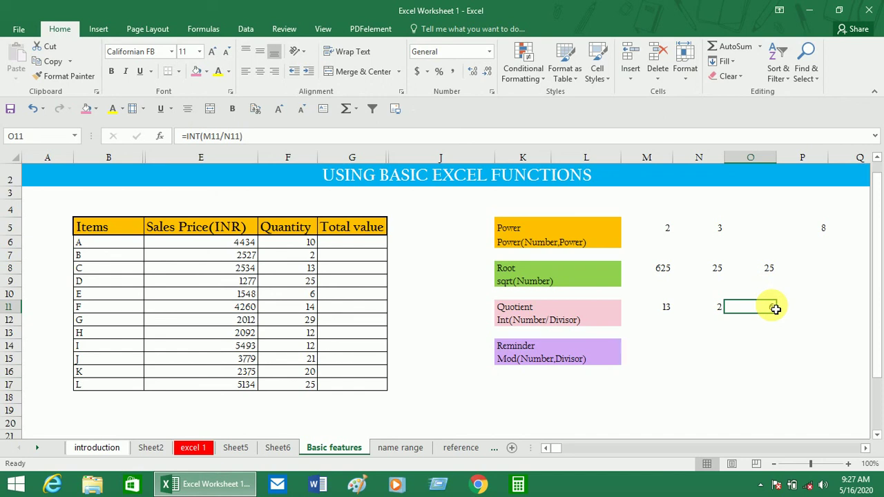
Put 13 in M14 and 2 in N14 beside the Reminder box, then begin a MOD formula in O14.
double_click(718, 308)
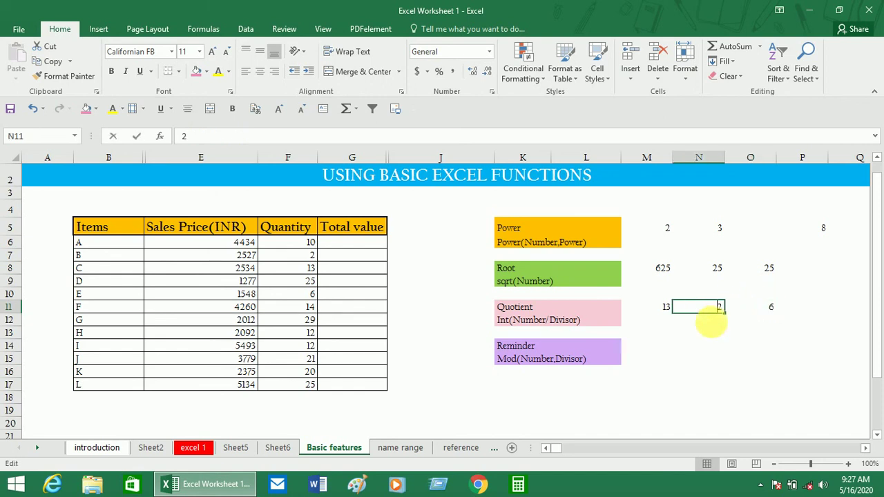
key("Return")
left_click(648, 349)
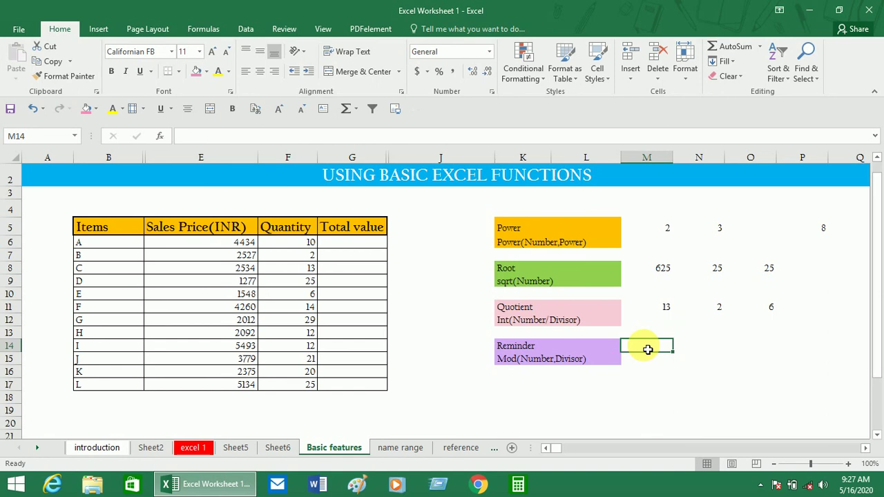
type("13")
key("Tab")
type("2")
key("Tab")
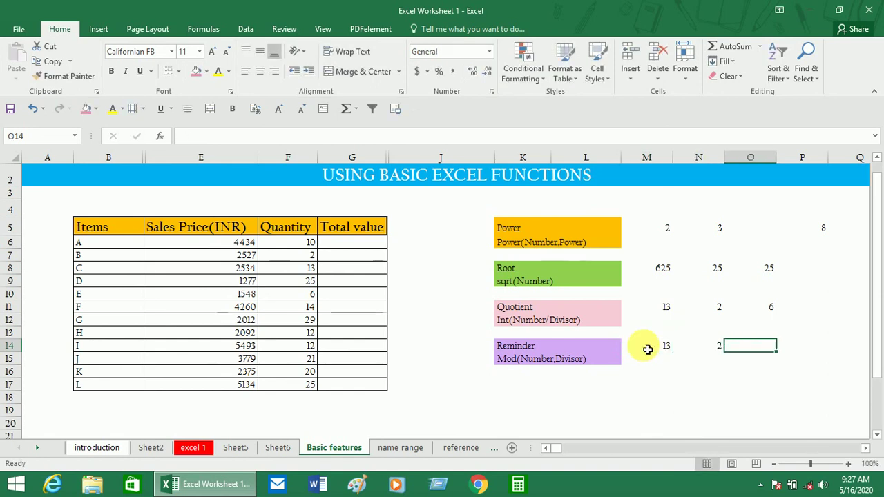
type("=")
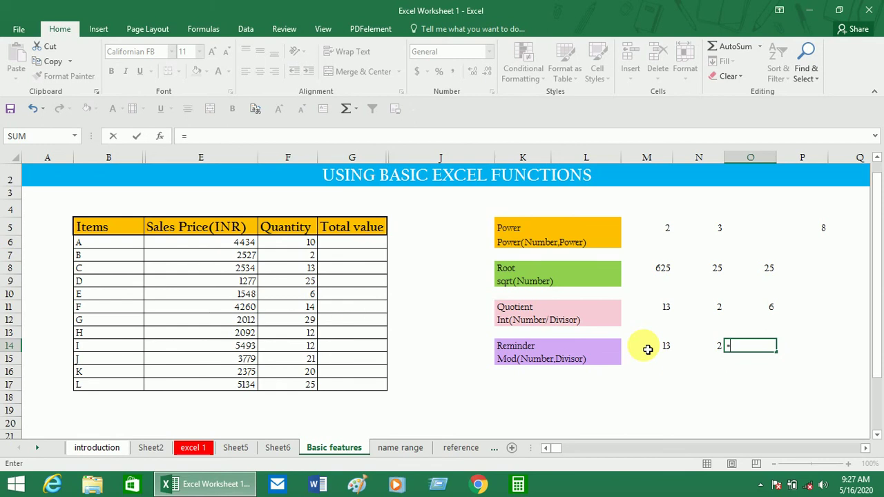
type("mo")
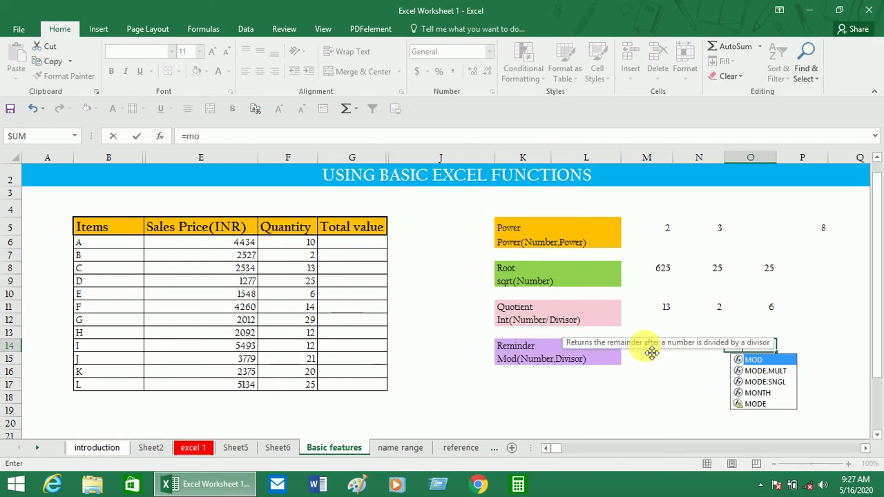
type("d")
Complete =MOD(M14,N14) in O14 so it returns the remainder 1.
key("Tab")
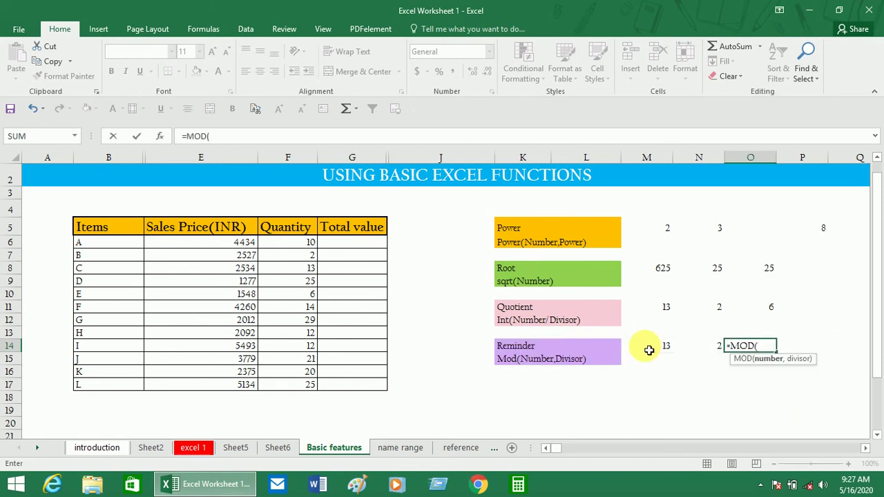
left_click(639, 350)
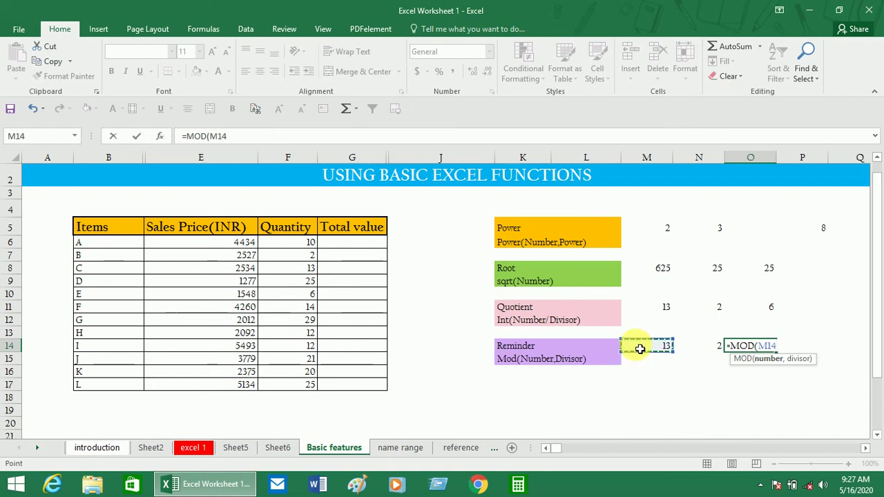
type(",")
left_click(709, 349)
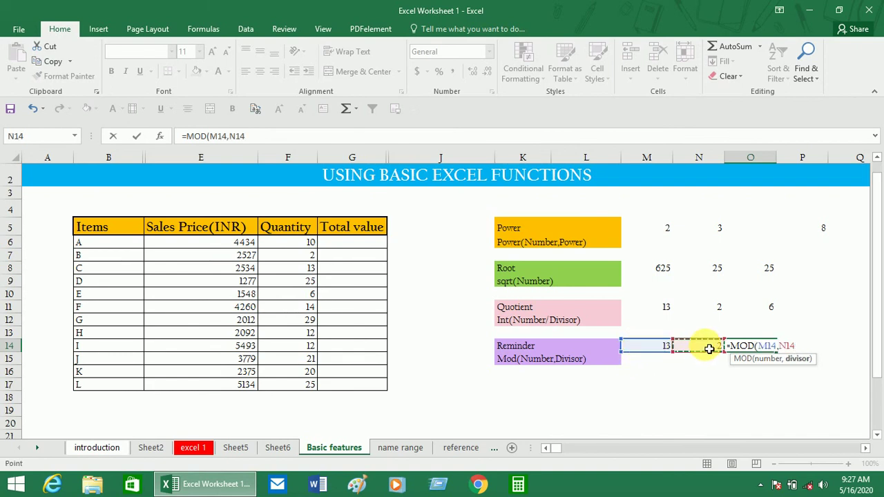
type(")")
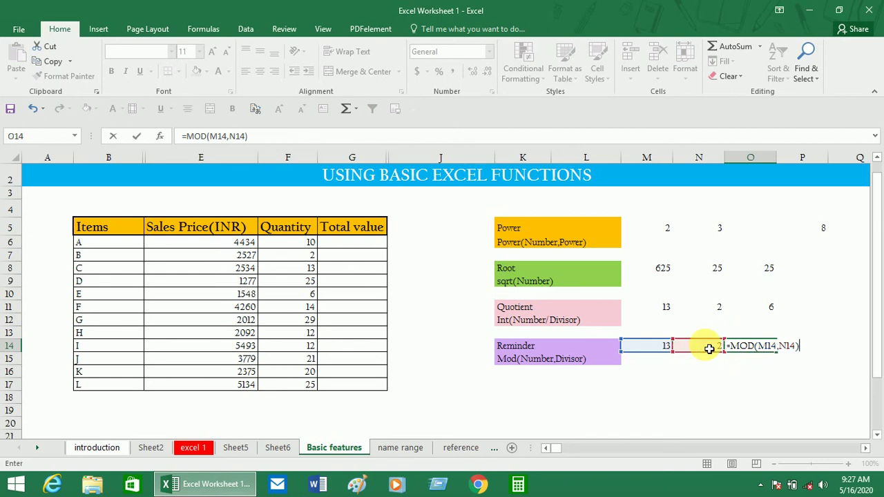
key("Return")
left_click(781, 384)
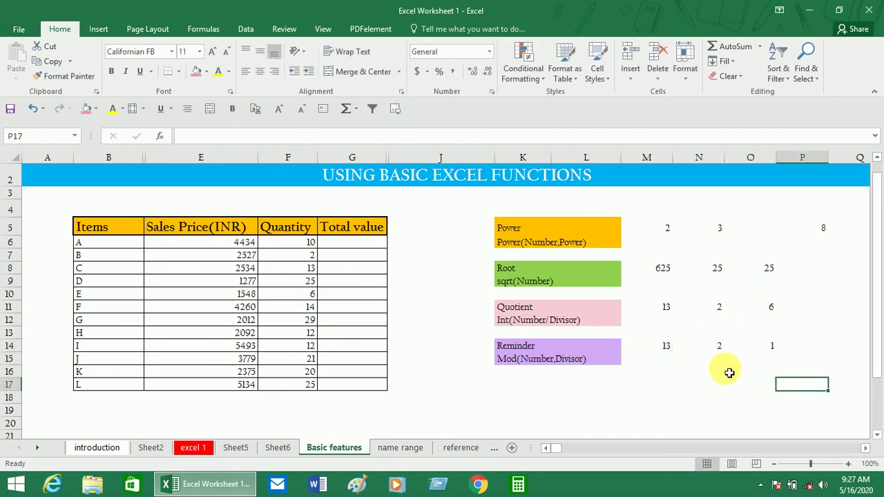